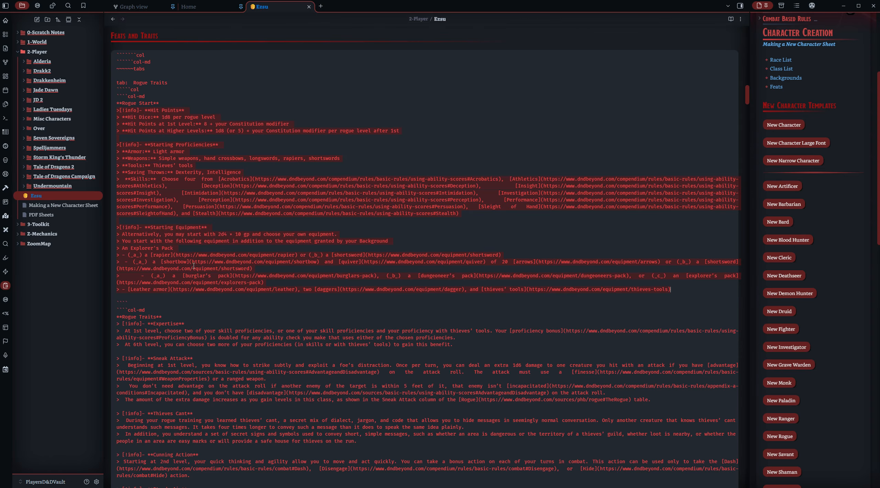
# Step: Examine the placeholder Example Feat callouts under Archtype Traits and the syntax of the Rogue Traits callouts above them
pyautogui.scroll(-15, 194, 265)
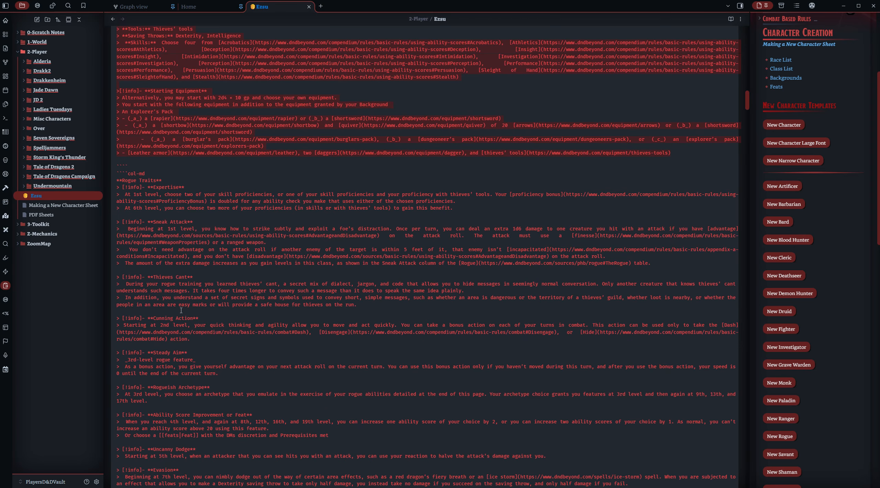
pyautogui.scroll(-2, 181, 310)
pyautogui.click(165, 248)
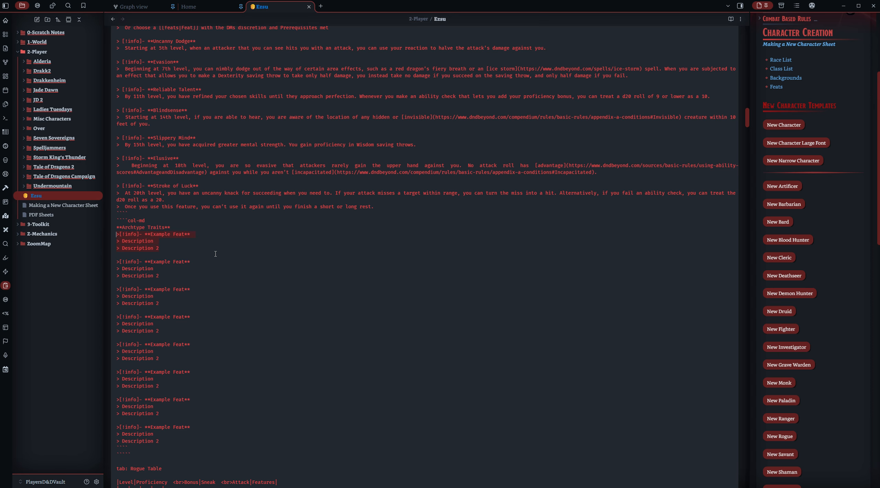
pyautogui.click(188, 238)
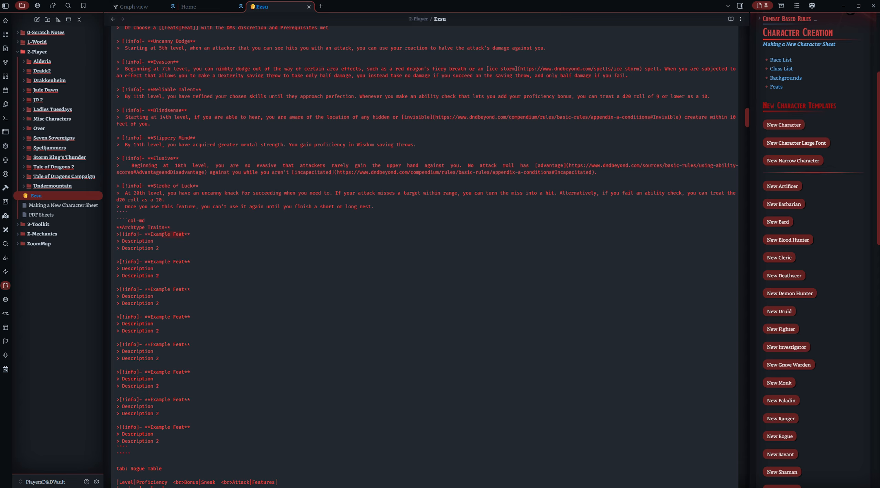
pyautogui.moveTo(170, 243); pyautogui.dragTo(149, 242)
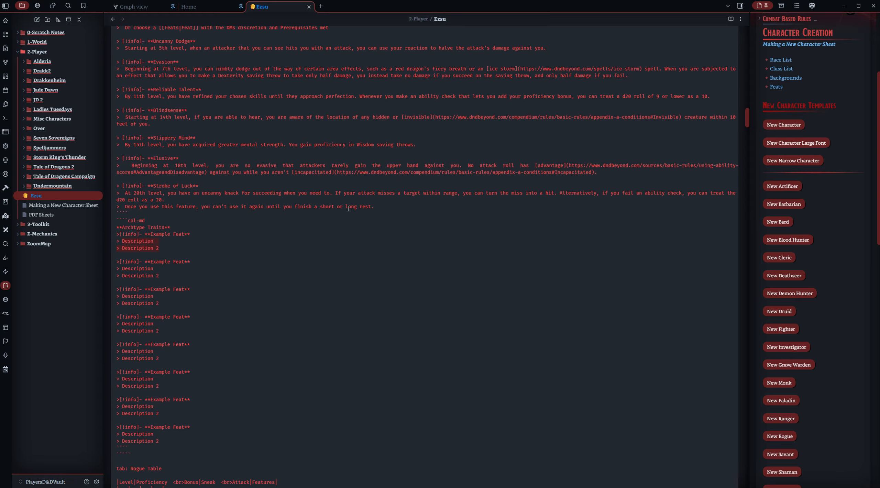
pyautogui.tripleClick(380, 207)
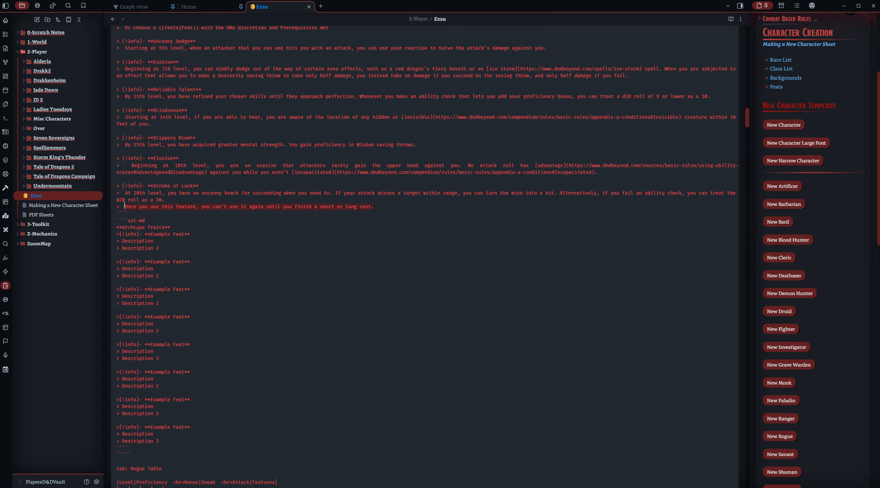
pyautogui.moveTo(124, 205); pyautogui.dragTo(117, 194)
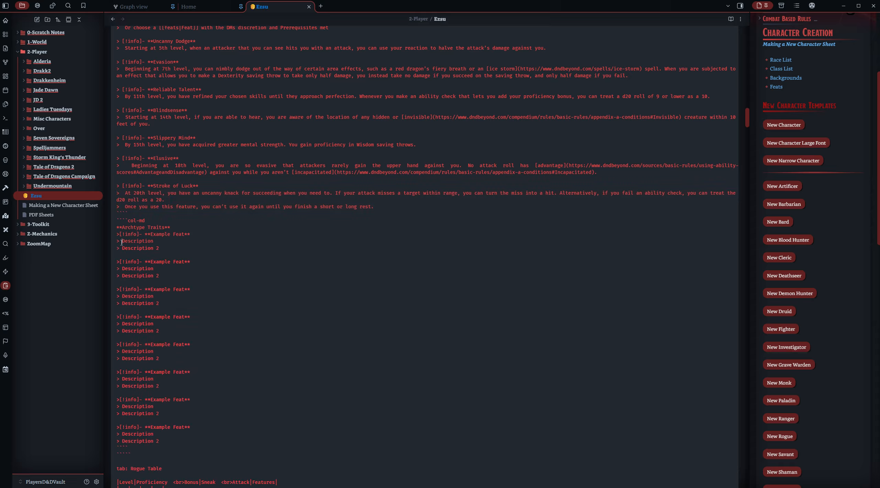
pyautogui.scroll(-10, 220, 248)
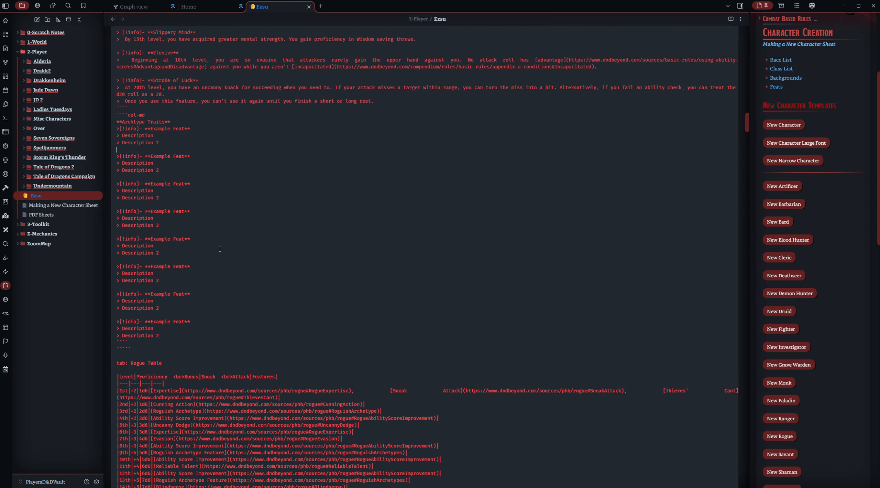
pyautogui.scroll(-2, 220, 248)
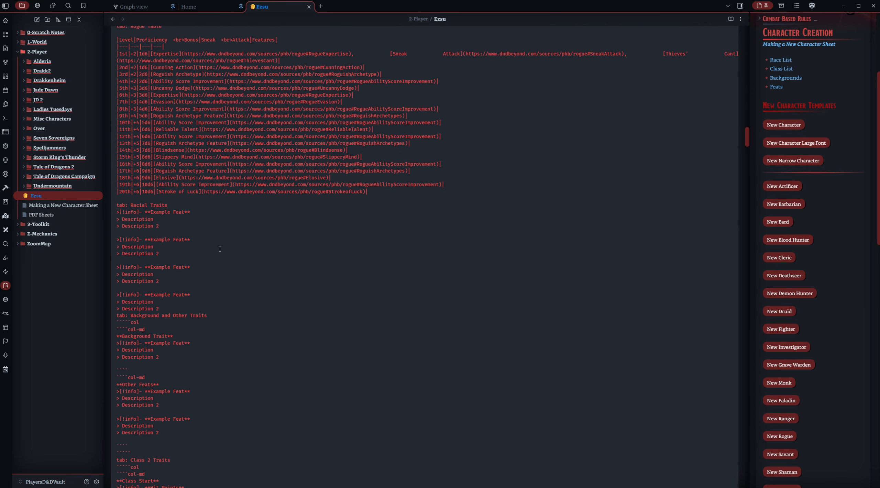
# Step: Examine the description lines of the Rogue Traits callouts and the column break leading to the Archtype Traits heading
pyautogui.scroll(15, 220, 248)
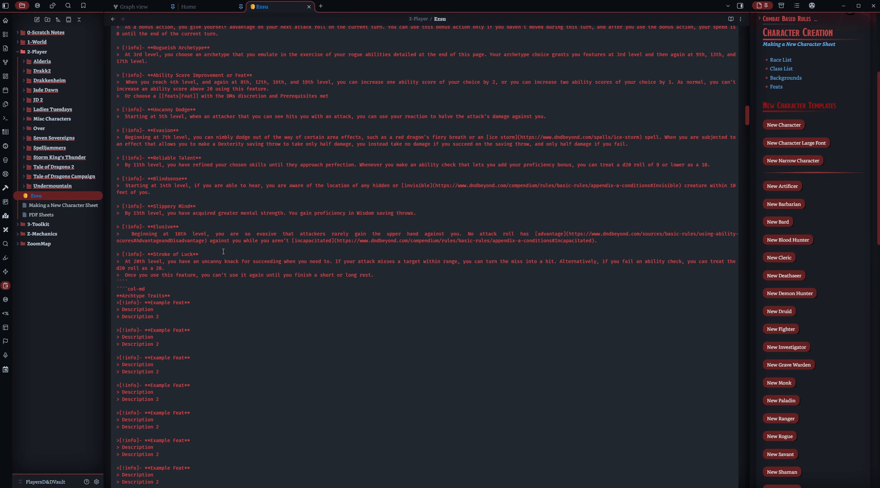
pyautogui.scroll(8, 223, 251)
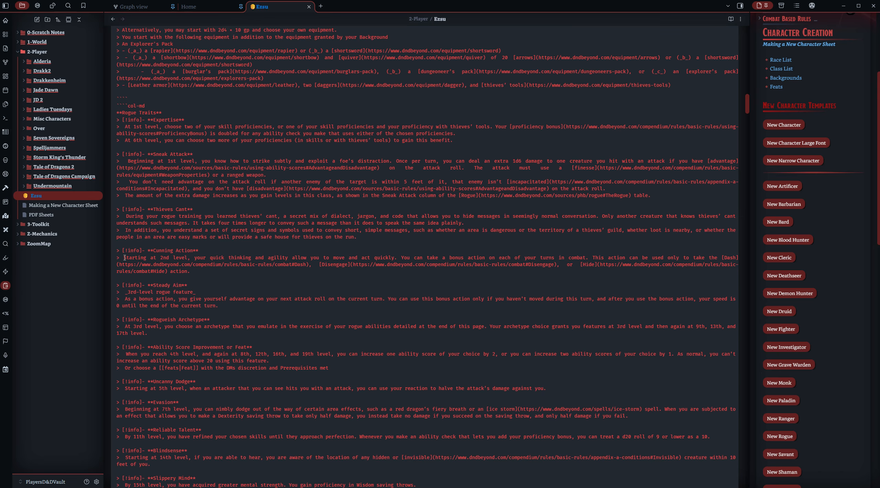
pyautogui.click(120, 258)
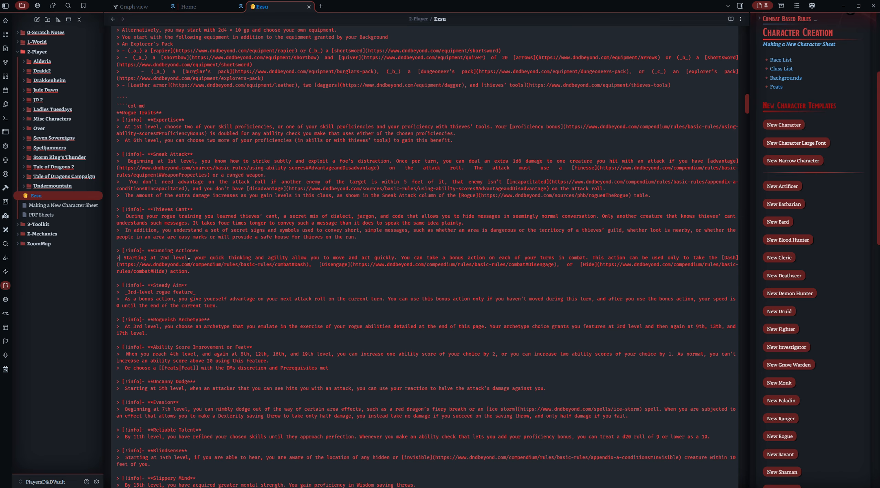
pyautogui.click(122, 195)
pyautogui.moveTo(122, 155); pyautogui.dragTo(262, 179)
pyautogui.moveTo(119, 148); pyautogui.dragTo(125, 238)
pyautogui.scroll(-8, 121, 242)
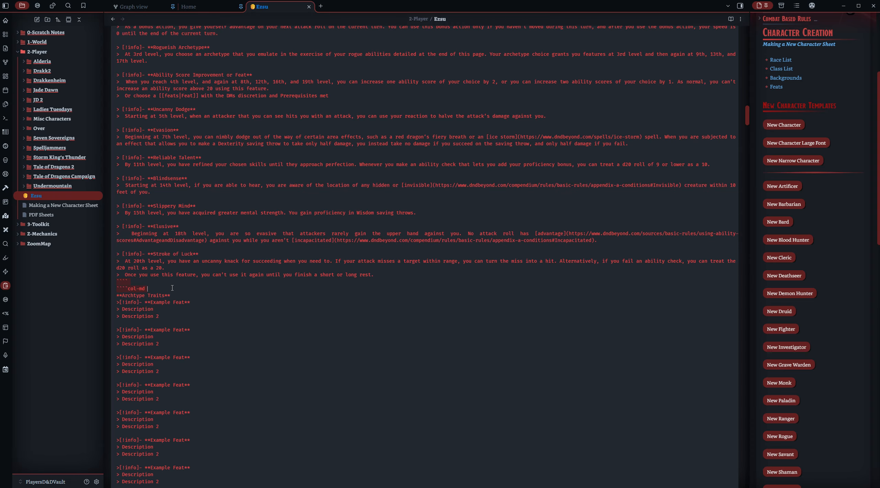
pyautogui.moveTo(116, 296); pyautogui.dragTo(168, 296)
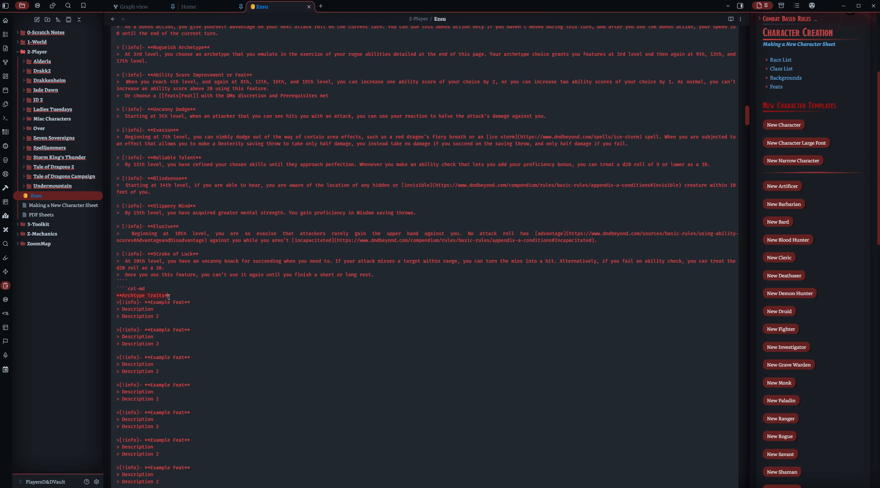
# Step: Duplicate one blank Example Feat callout within the Racial Traits tab source
pyautogui.scroll(-6, 255, 328)
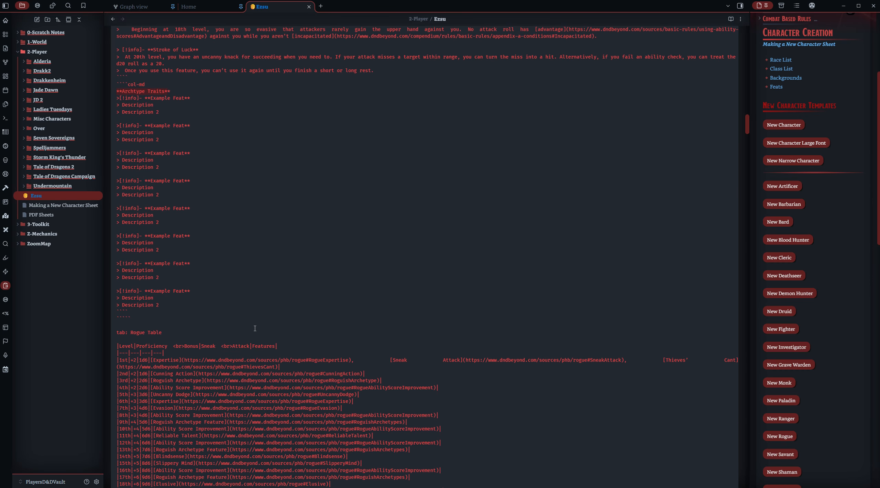
pyautogui.scroll(-10, 118, 341)
pyautogui.moveTo(123, 247); pyautogui.dragTo(123, 225)
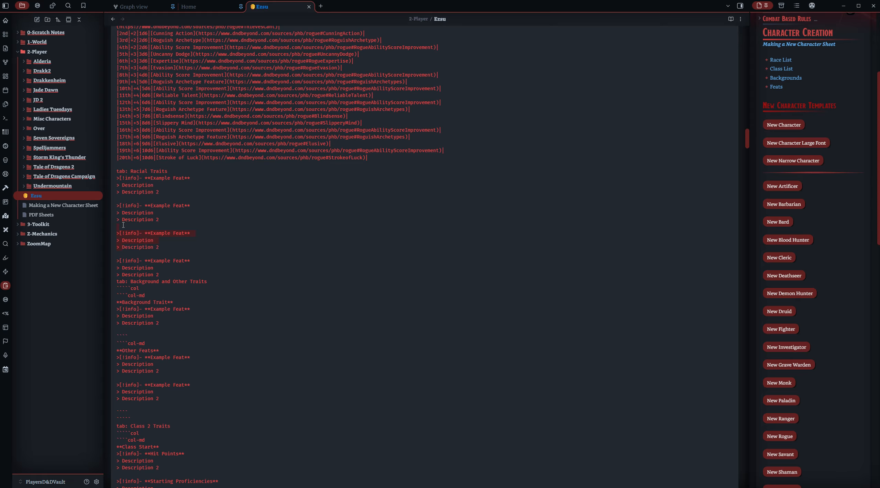
pyautogui.click(117, 254)
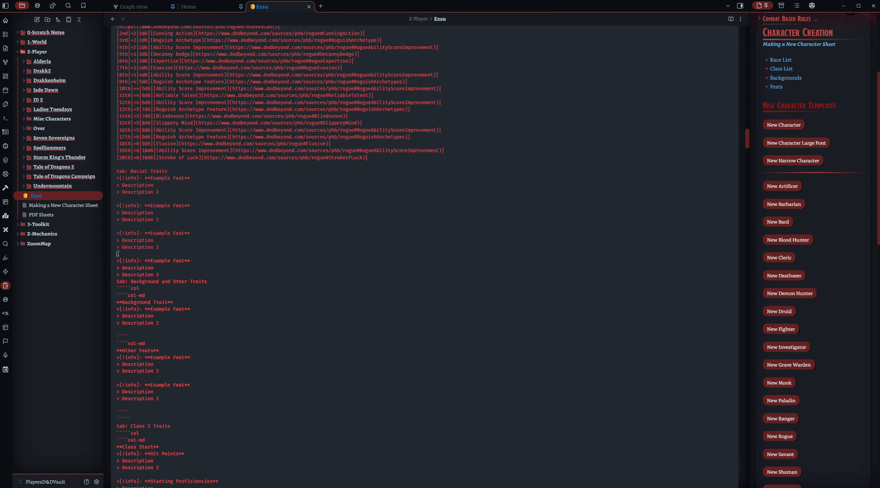
pyautogui.moveTo(117, 254); pyautogui.dragTo(117, 224)
pyautogui.hotkey('ctrl', 'c')
pyautogui.click(120, 226)
pyautogui.hotkey('ctrl', 'v')
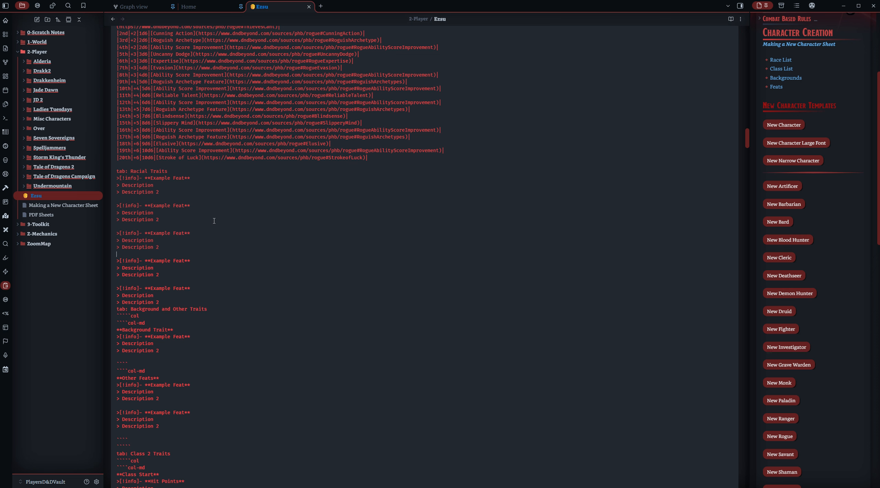
# Step: Review the source of the Background, Class 2 and Rogue tabs, including the opening col, col-md and tabs fences
pyautogui.scroll(-2, 214, 220)
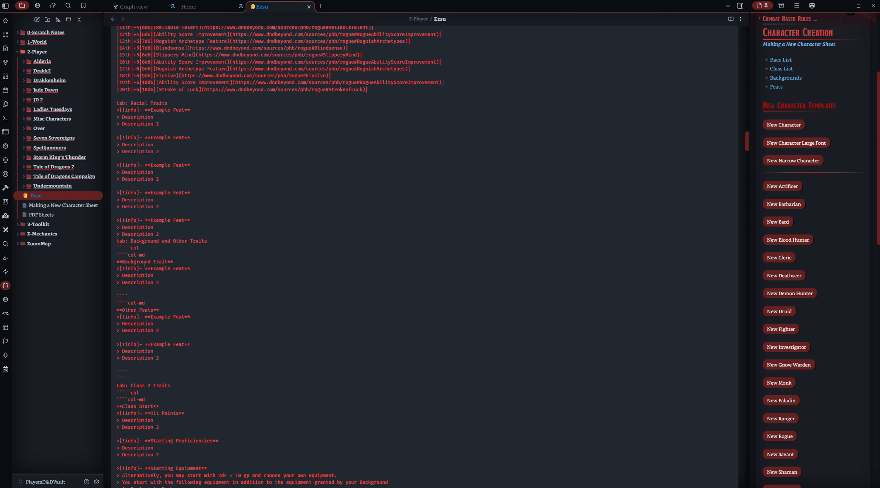
pyautogui.scroll(-3, 146, 265)
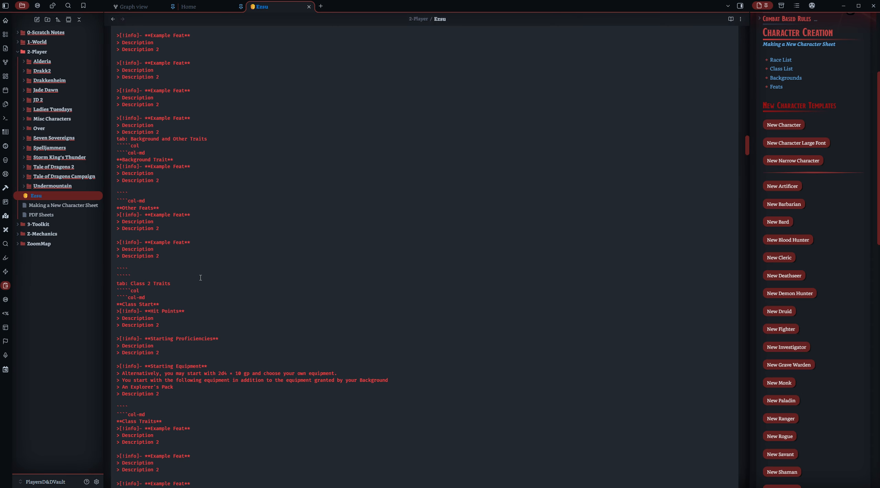
pyautogui.scroll(-3, 200, 277)
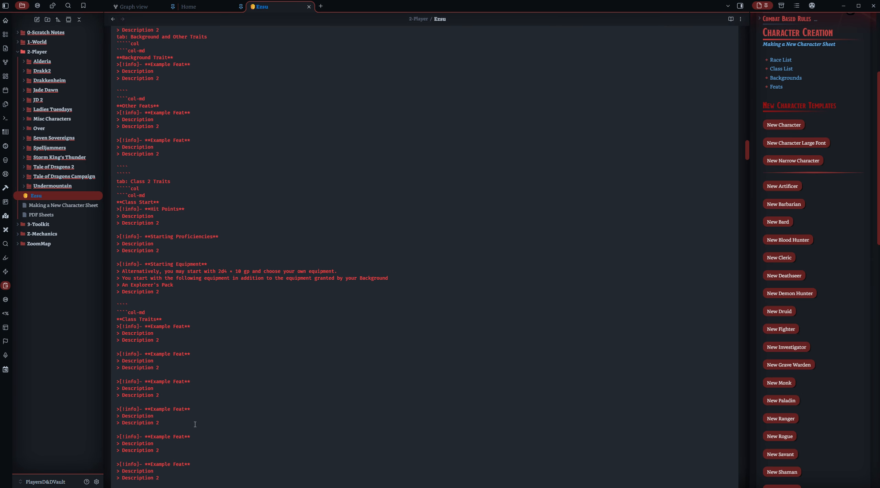
pyautogui.scroll(11, 283, 281)
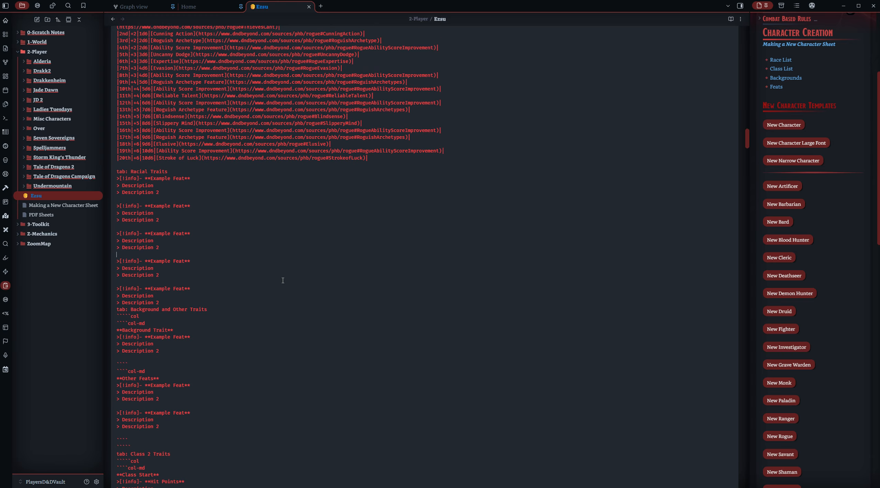
pyautogui.scroll(7, 283, 280)
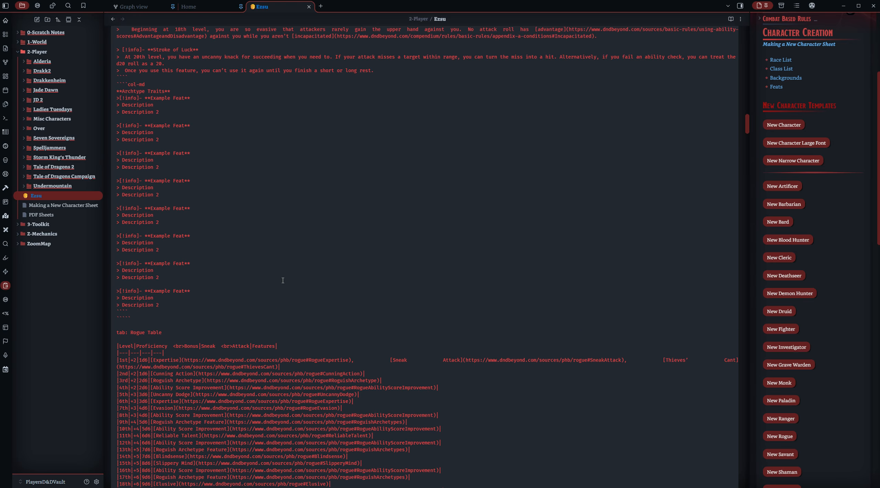
pyautogui.scroll(1, 283, 280)
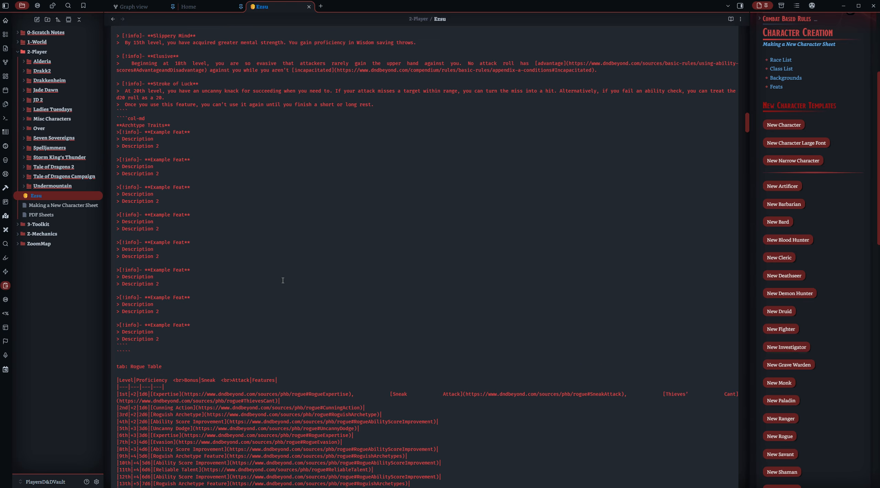
pyautogui.scroll(12, 283, 280)
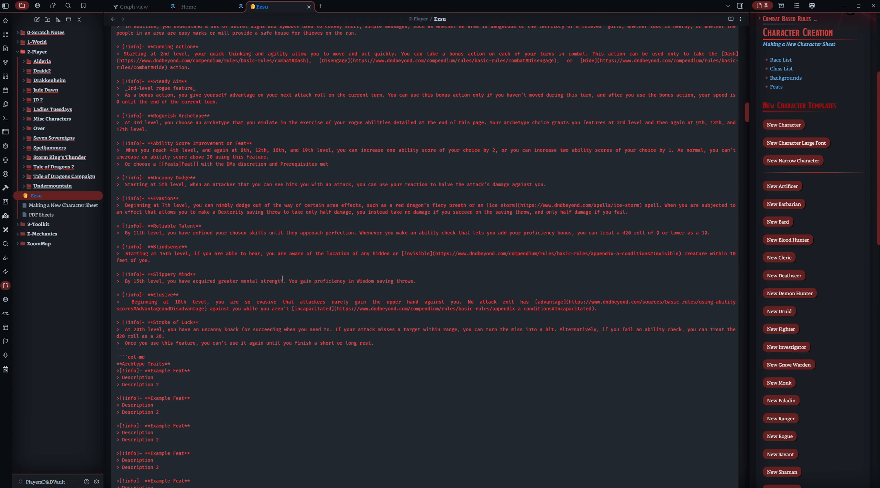
pyautogui.scroll(8, 282, 278)
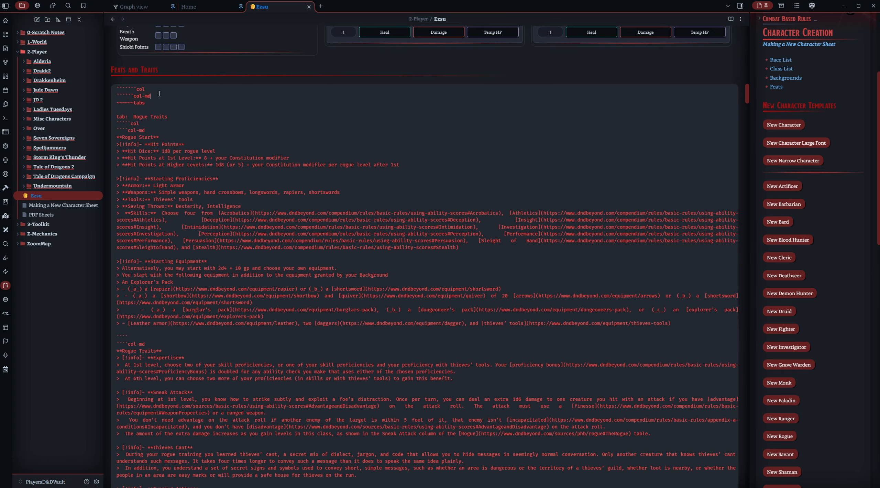
pyautogui.moveTo(133, 89); pyautogui.dragTo(136, 88)
pyautogui.moveTo(126, 129); pyautogui.dragTo(128, 128)
# Step: Display the rendered Feats and Traits block and view its Racial Traits and Background and Other Traits tabs
pyautogui.scroll(-15, 461, 233)
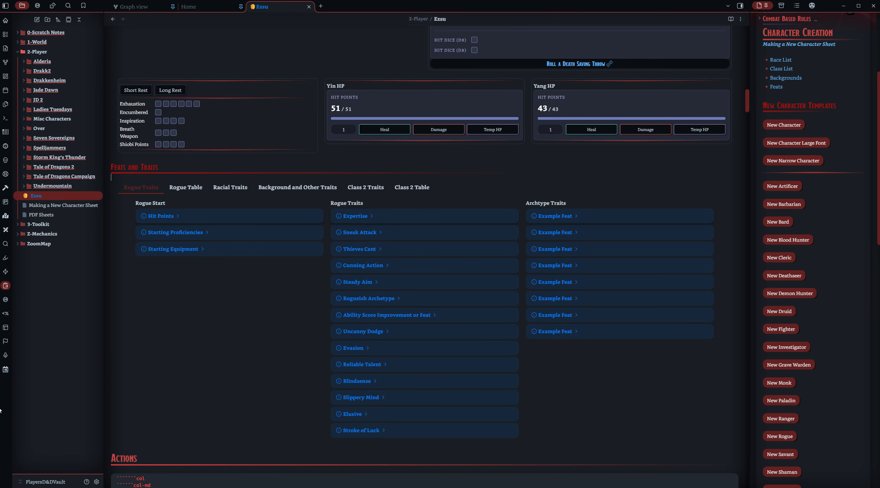
pyautogui.click(230, 193)
pyautogui.click(282, 195)
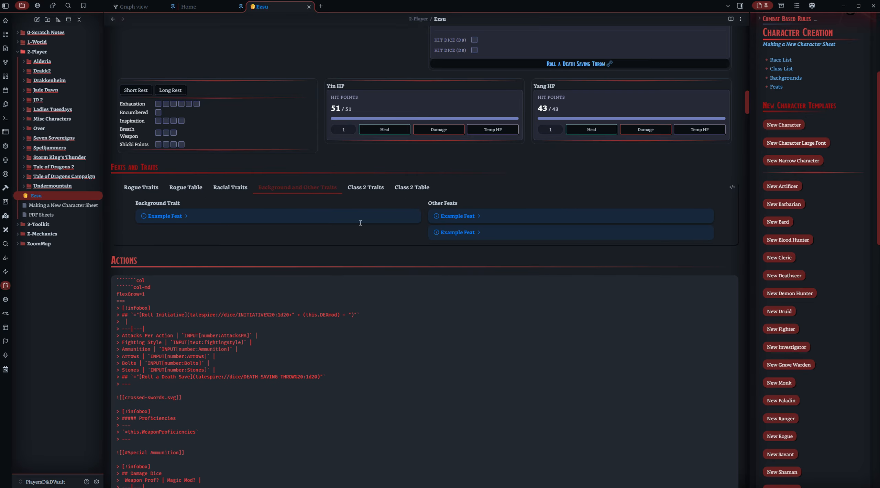
# Step: Open the Feats and Traits block's source again and inspect its opening column fences and Rogue Traits text
pyautogui.click(732, 187)
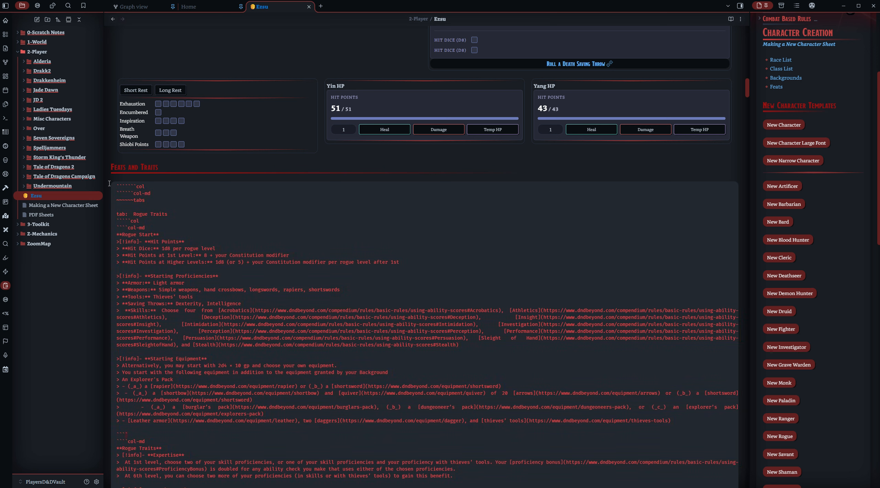
pyautogui.moveTo(113, 195); pyautogui.dragTo(134, 198)
pyautogui.click(130, 192)
pyautogui.scroll(-3, 224, 277)
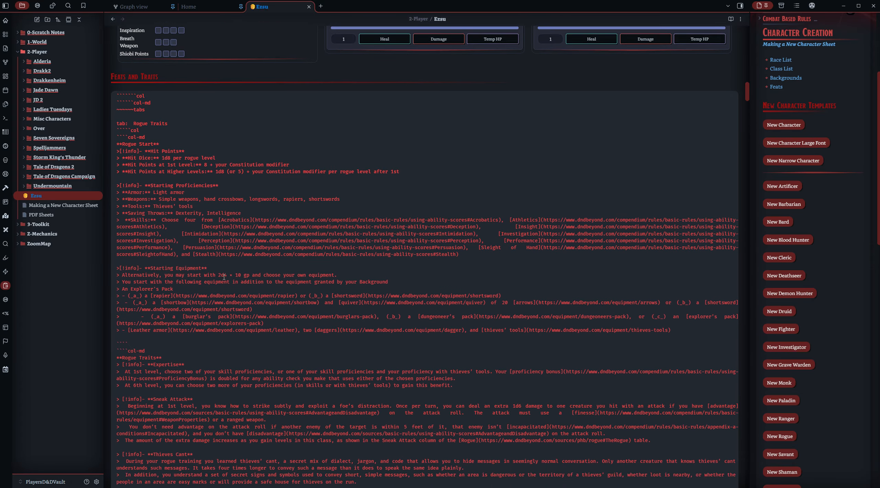
pyautogui.scroll(-5, 224, 277)
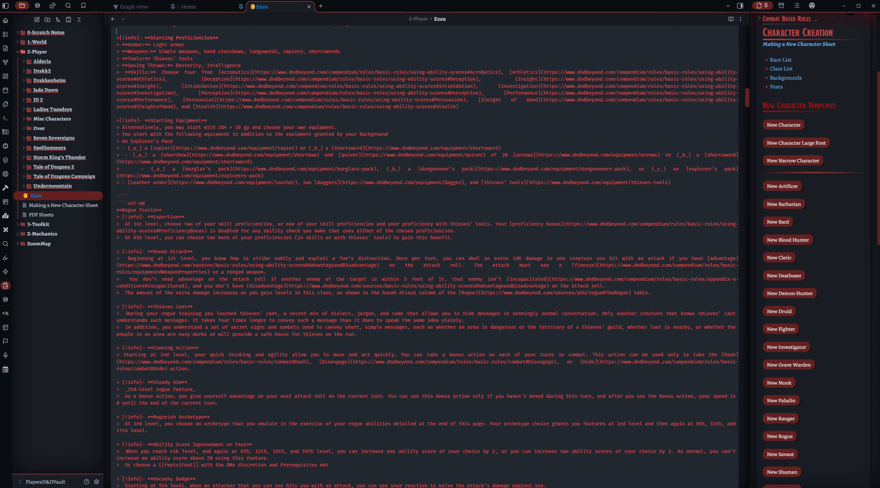
# Step: Replace all Example Feat callouts in the Racial Traits tab source with the copied Chromatic Warding, Wings, Breath Weapon and Draconic Resistance callouts
pyautogui.hotkey('alt', 'Tab')
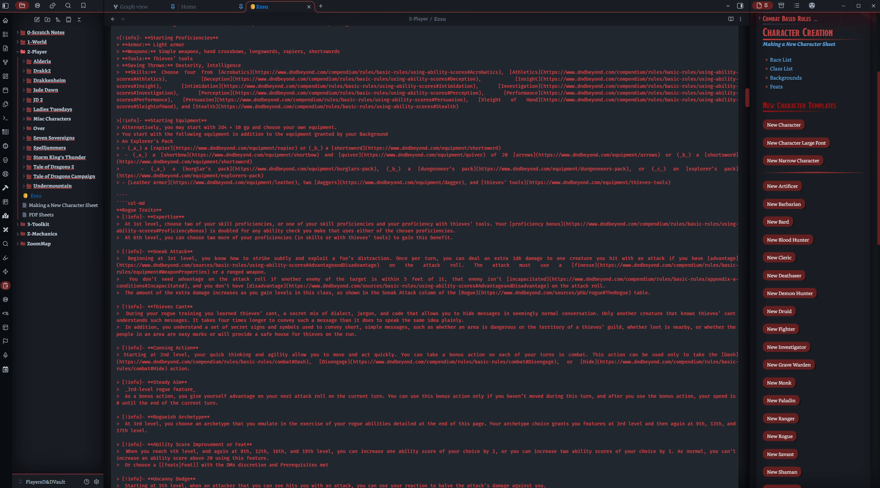
pyautogui.click(281, 256)
pyautogui.scroll(-15, 281, 255)
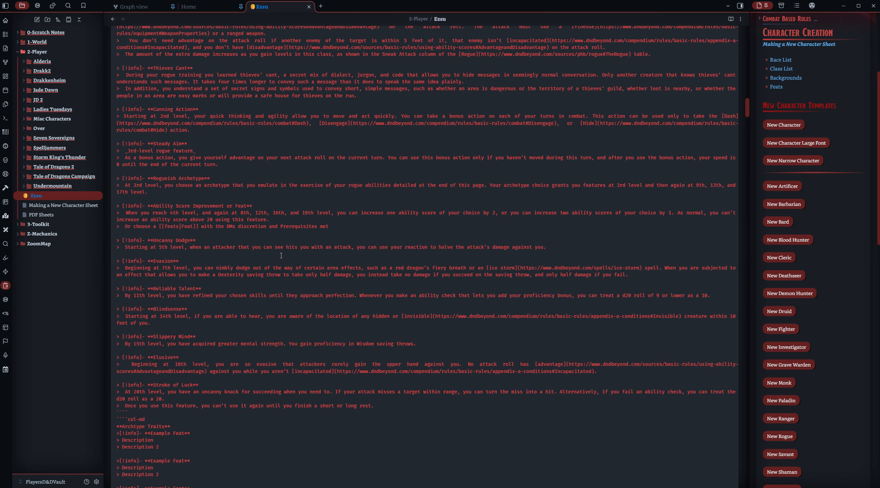
pyautogui.scroll(-9, 282, 255)
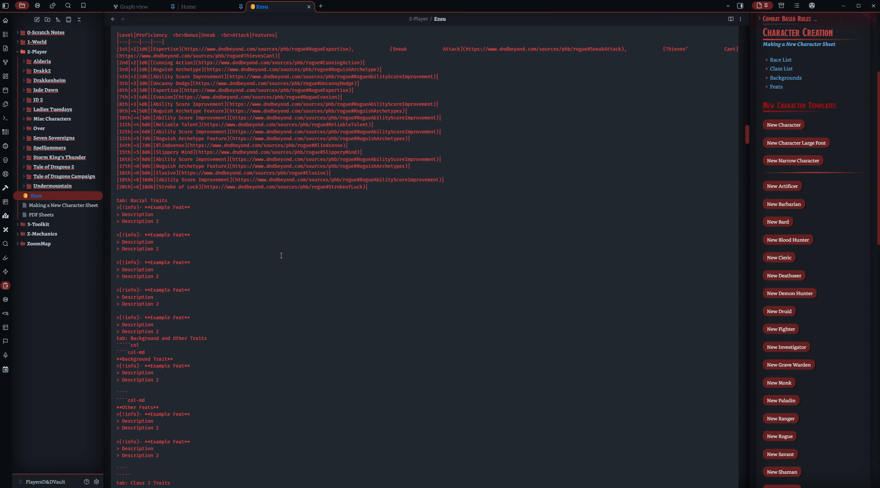
pyautogui.scroll(-2, 281, 255)
pyautogui.click(173, 296)
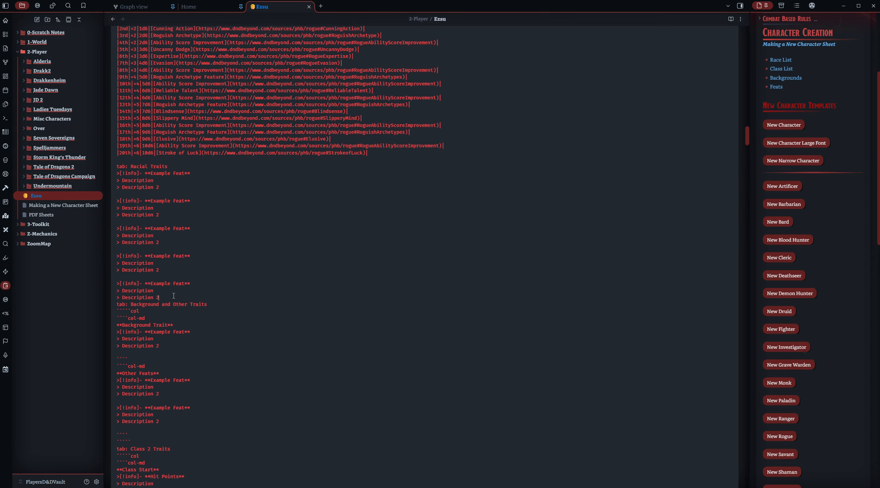
pyautogui.moveTo(117, 178); pyautogui.dragTo(115, 173)
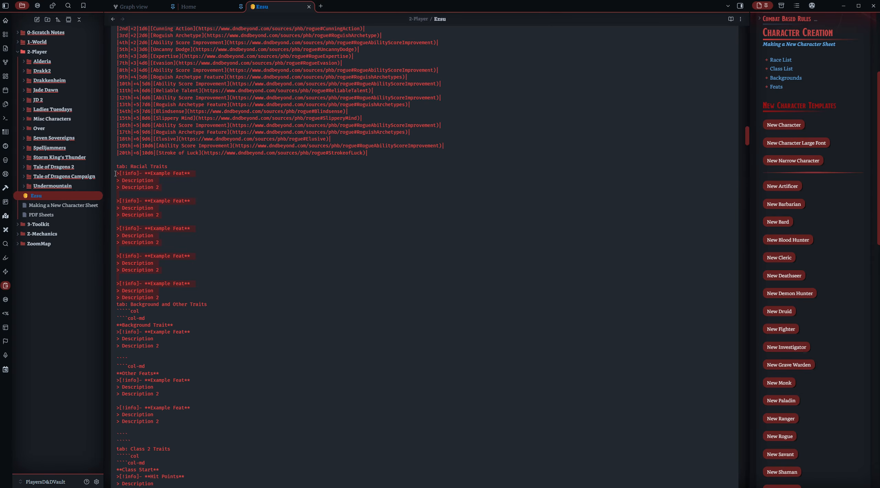
pyautogui.write("> > [!info]- **Chromatic Warding** > >  Starting at 5th level, as an action, you can channel your draconic energy to protect yourself. For 1 minute, you become immune to the damage type associated with your Chromatic Ancestry. Once you use this trait, you can't do so again until you finish a long rest. > > > [!info]- **Wings** > > Flying Speed, DM gift from Cao rebirth. > > > [!info]- **Breath Weapon** > >You can use your action to exhale destructive energy. Your draconic ancestry determines the size, shape, and damage type of the exhalation. > >When you use your breath weapon, each creature in the area of the exhalation must make a saving throw, the type of which is determined by your draconic ancestry. The DC for this saving throw equals 8 + your Constitution modifier + your proficiency bonus. A creature takes 2d6 damage on a failed save, and half as much damage on a successful one. The damage increases to 3d6 at 6th level, 4d6 at 11th level, and 5d6 at 16th level. > >After you use your breath weapon, you can't use it again until you complete a short or long rest. > > > [!info]- **Draconic Resistance** > > You have [resistance](https://www.dndbeyond.com/compendium/rules/basic-rules/combat#DamageResistanceandVulnerability) to the damage type associated with your draconic ancestry. Lightning")
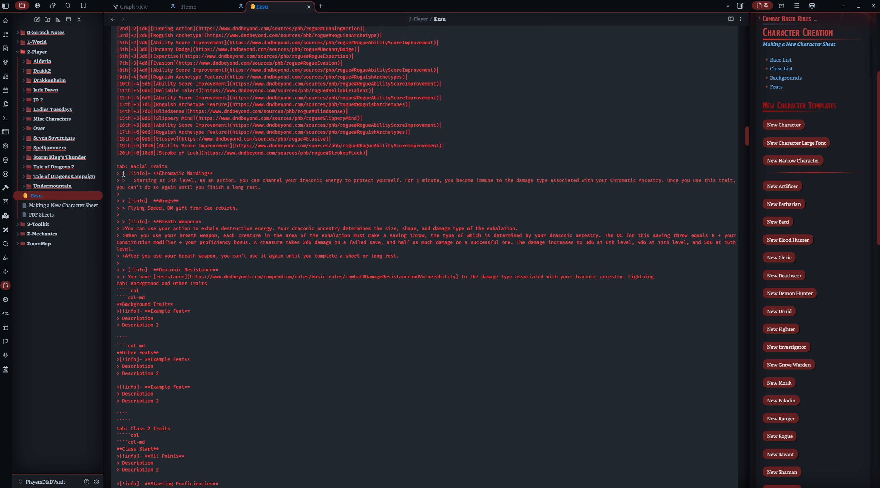
# Step: Remove the extra quote markers from the Chromatic Warding heading and description, and clear the separator line below them
pyautogui.click(123, 173)
pyautogui.press('BackSpace')
pyautogui.press('BackSpace')
pyautogui.click(123, 180)
pyautogui.press('BackSpace')
pyautogui.press('BackSpace')
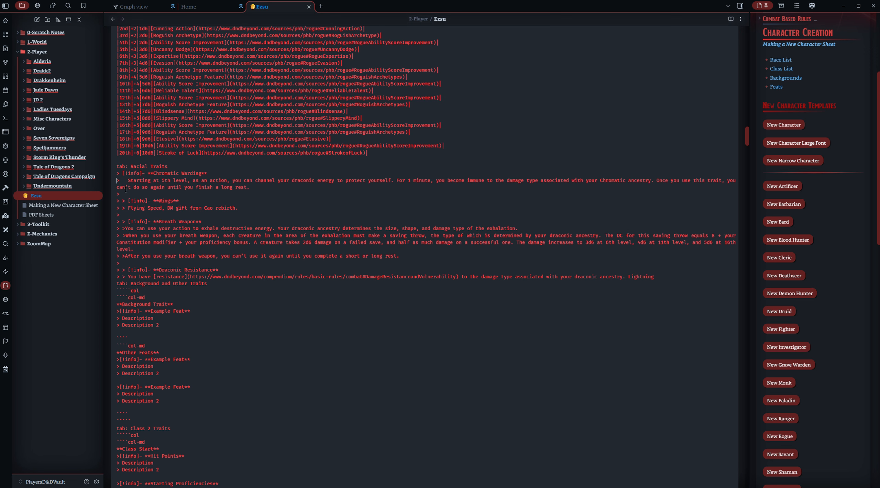
pyautogui.click(123, 194)
pyautogui.press('BackSpace')
pyautogui.press('BackSpace')
# Step: Remove the extra quote markers from the Wings heading and description, and clear the separator line below them
pyautogui.click(123, 201)
pyautogui.press('BackSpace')
pyautogui.press('BackSpace')
pyautogui.click(123, 208)
pyautogui.press('BackSpace')
pyautogui.press('BackSpace')
pyautogui.click(123, 215)
pyautogui.press('BackSpace')
pyautogui.press('BackSpace')
# Step: Remove the extra quote markers from the Breath Weapon heading and its three description paragraphs, and clear the separator line below them
pyautogui.click(123, 222)
pyautogui.press('BackSpace')
pyautogui.press('BackSpace')
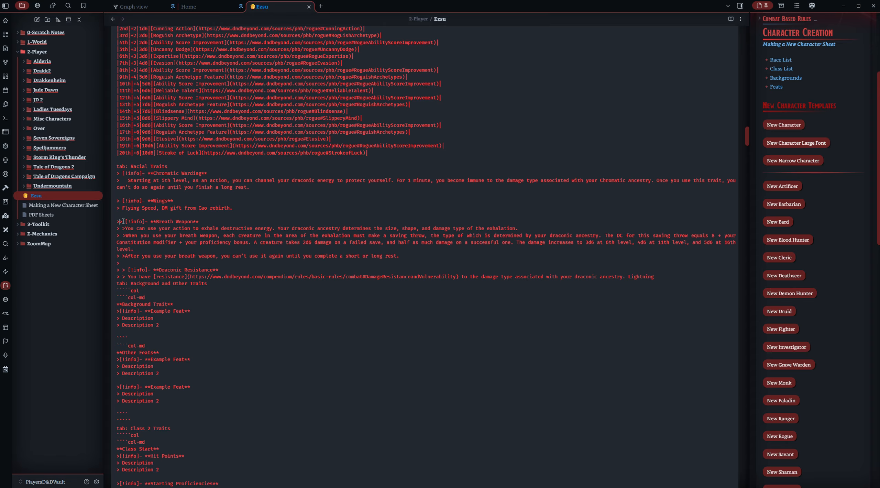
pyautogui.click(123, 229)
pyautogui.press('BackSpace')
pyautogui.press('BackSpace')
pyautogui.click(123, 235)
pyautogui.press('BackSpace')
pyautogui.press('BackSpace')
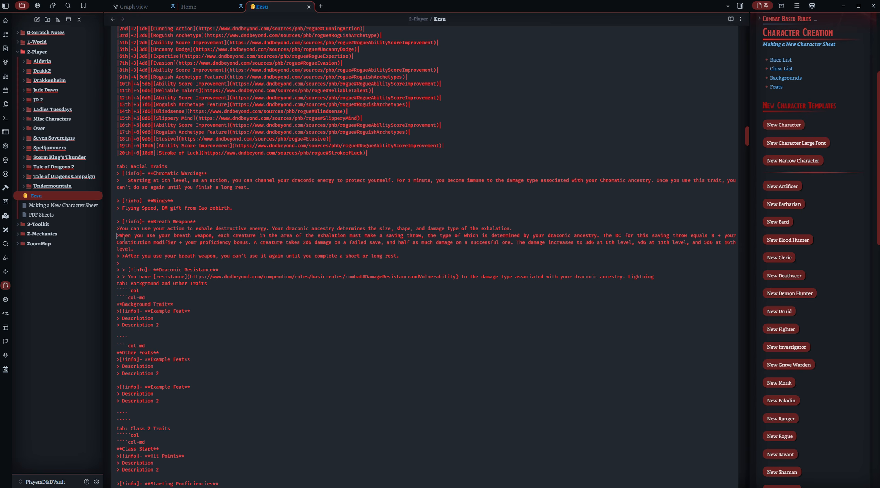
pyautogui.click(123, 256)
pyautogui.press('BackSpace')
pyautogui.press('BackSpace')
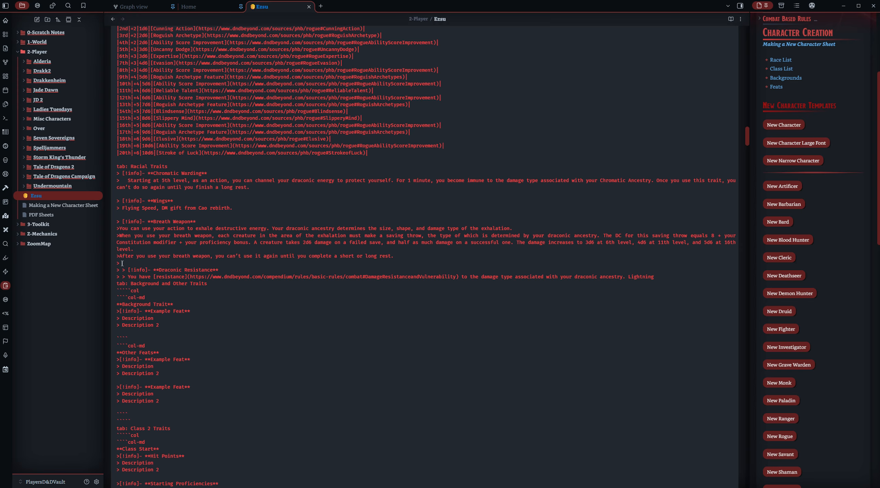
pyautogui.click(123, 263)
pyautogui.press('BackSpace')
pyautogui.press('BackSpace')
# Step: Remove the extra quote markers from the Draconic Resistance heading and description
pyautogui.click(123, 269)
pyautogui.press('BackSpace')
pyautogui.press('BackSpace')
pyautogui.click(123, 276)
pyautogui.press('BackSpace')
pyautogui.press('BackSpace')
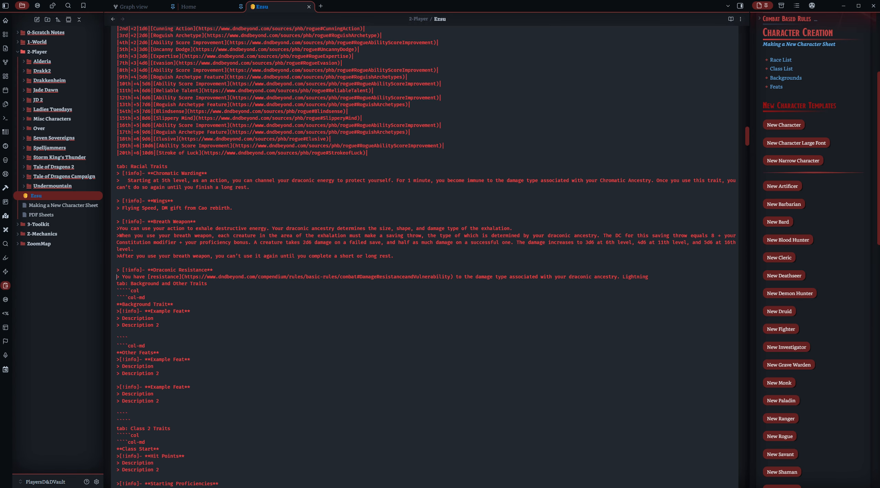
# Step: Reopen the Feats and Traits source and replace every Example Feat callout under Archtype Traits with the copied Shinobi feature callouts
pyautogui.hotkey('ctrl', 'e')
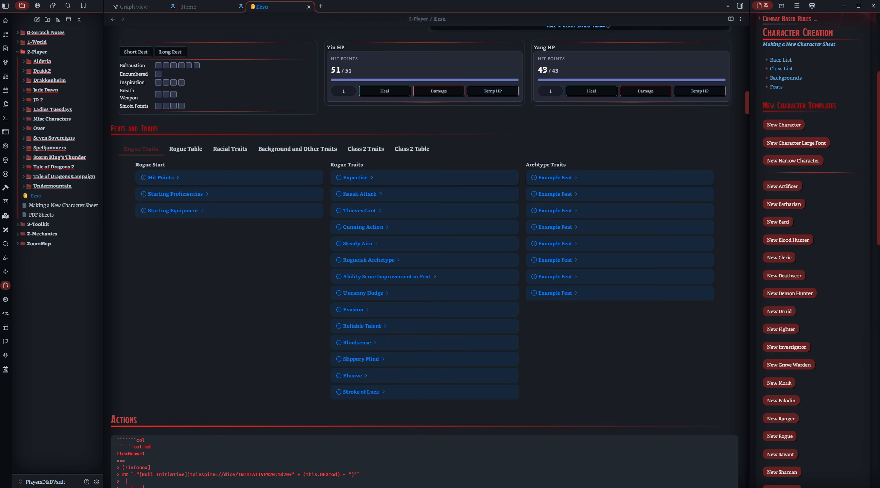
pyautogui.moveTo(704, 148)
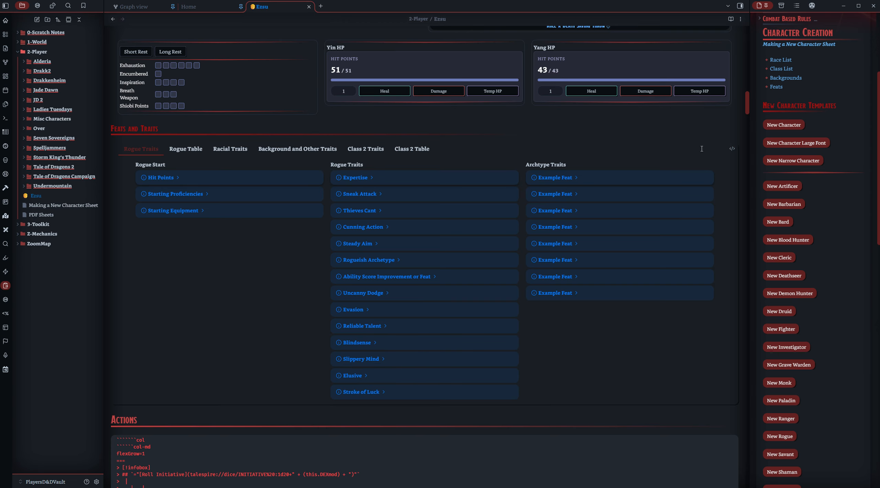
pyautogui.click(731, 149)
pyautogui.scroll(-20, 338, 316)
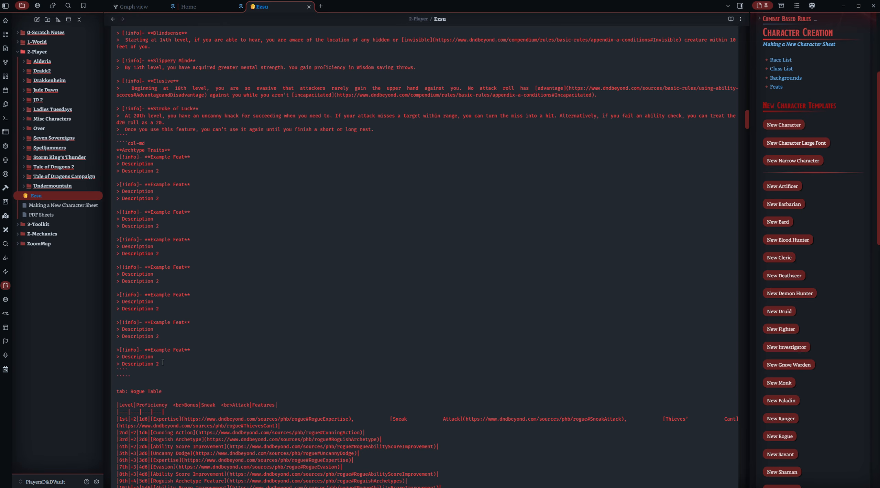
pyautogui.moveTo(123, 254); pyautogui.dragTo(117, 158)
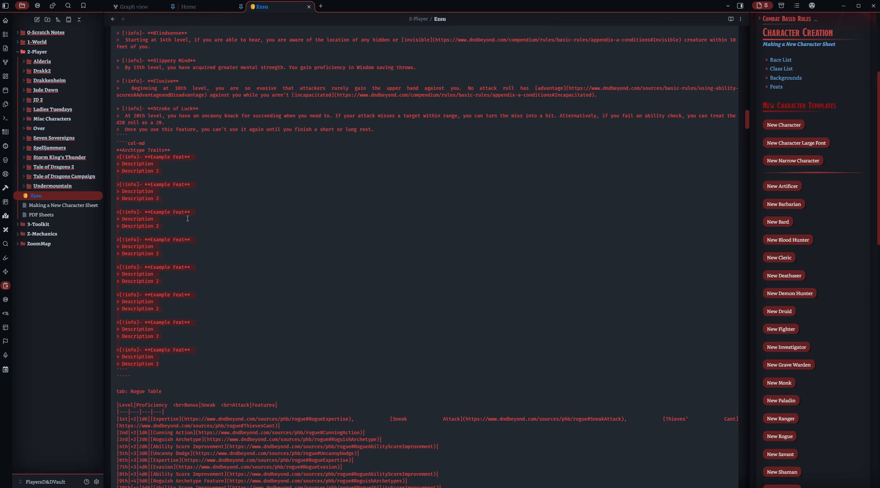
pyautogui.hotkey('ctrl', 'v')
# Step: Remove the extra quote markers from the Ninjutsu callout's feature level and description lines, and clear the separator line below it
pyautogui.scroll(7, 181, 224)
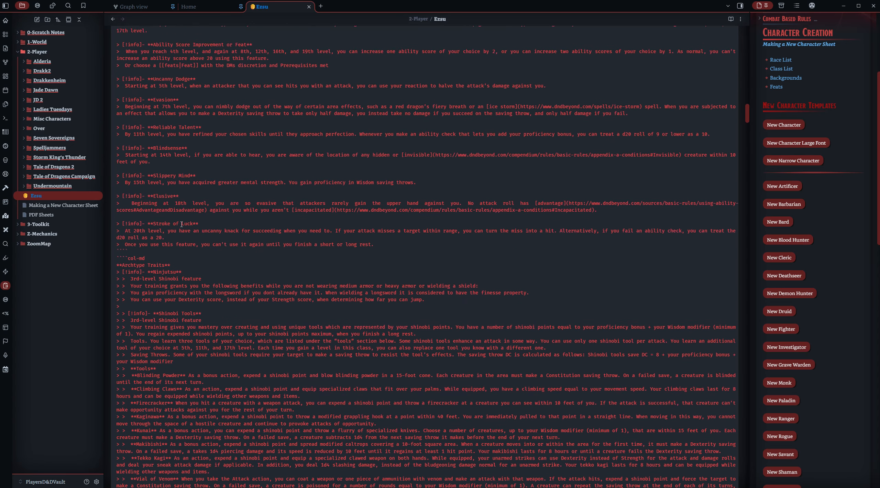
pyautogui.scroll(-5, 170, 262)
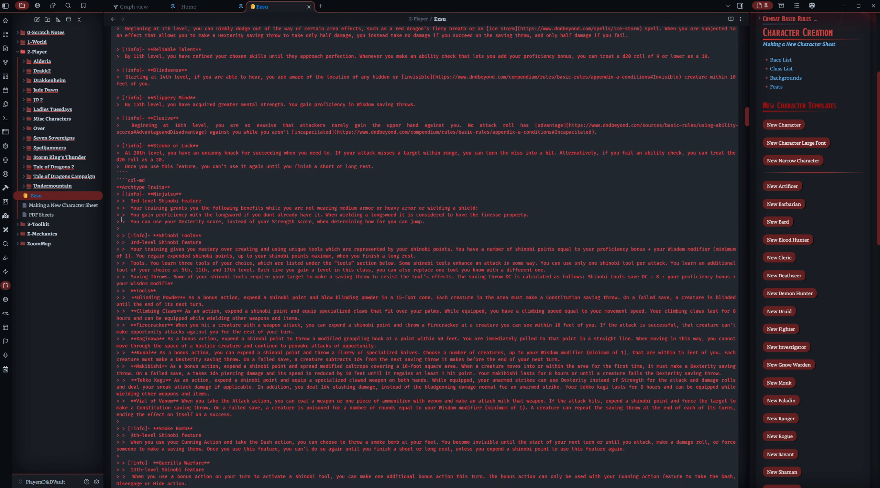
pyautogui.click(121, 203)
pyautogui.press('BackSpace')
pyautogui.press('BackSpace')
pyautogui.click(125, 210)
pyautogui.press('BackSpace')
pyautogui.press('BackSpace')
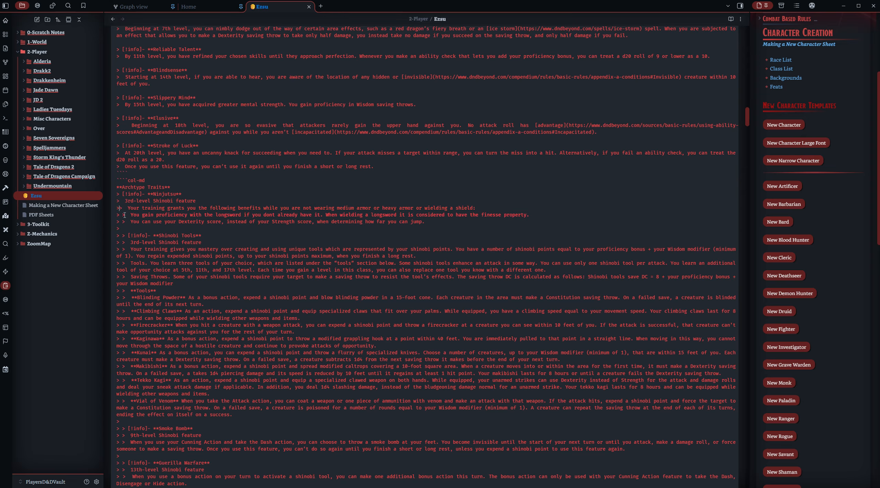
pyautogui.click(124, 215)
pyautogui.press('BackSpace')
pyautogui.press('BackSpace')
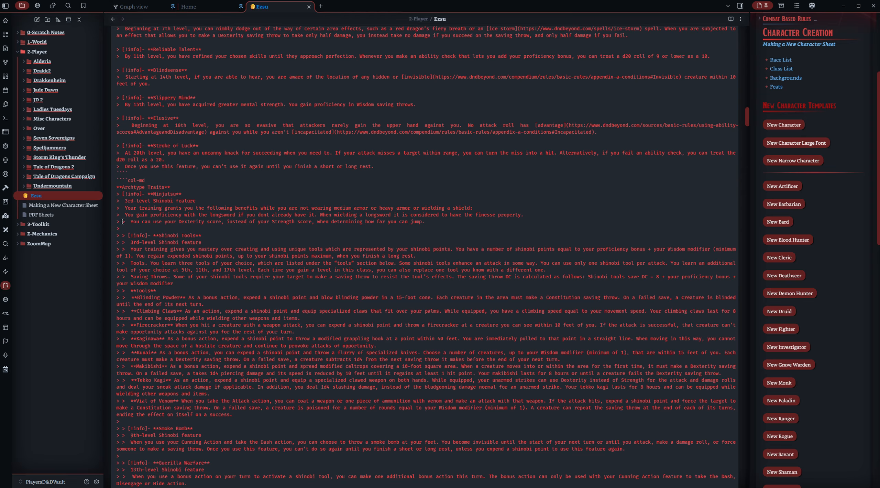
pyautogui.press('BackSpace')
pyautogui.press('BackSpace')
pyautogui.click(123, 230)
pyautogui.press('BackSpace')
pyautogui.press('BackSpace')
# Step: Remove the extra quote markers from the Shinobi Tools heading, its feature level, its introductory paragraph and the Saving Throws paragraph
pyautogui.click(123, 235)
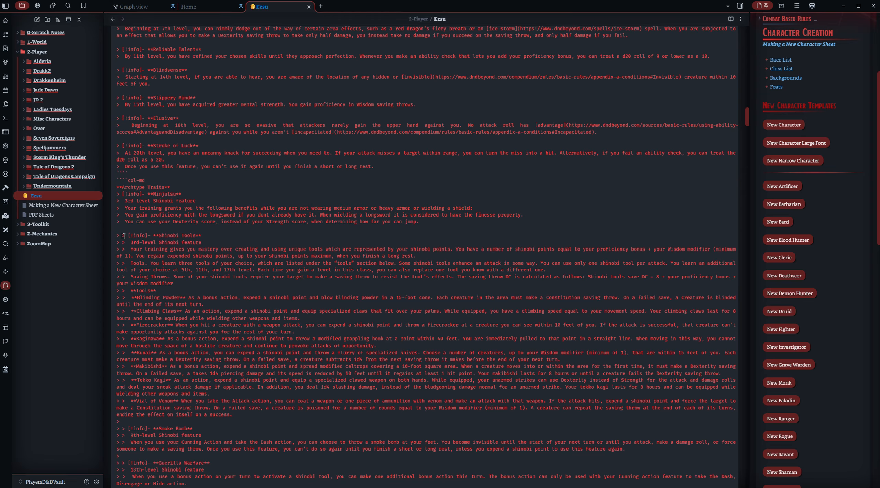
pyautogui.press('BackSpace')
pyautogui.press('BackSpace')
pyautogui.click(122, 242)
pyautogui.press('BackSpace')
pyautogui.press('BackSpace')
pyautogui.click(122, 249)
pyautogui.press('BackSpace')
pyautogui.press('BackSpace')
pyautogui.click(121, 276)
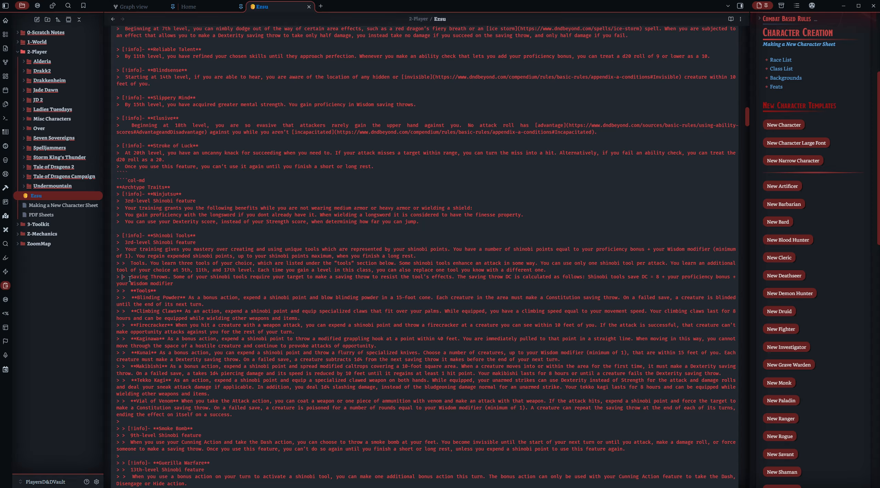
pyautogui.press('BackSpace')
pyautogui.press('BackSpace')
# Step: Remove the extra quote markers from the Tools subheading and the Blinding Powder, Climbing Claws and Firecracker entries
pyautogui.click(123, 291)
pyautogui.press('BackSpace')
pyautogui.press('BackSpace')
pyautogui.click(122, 297)
pyautogui.press('BackSpace')
pyautogui.press('BackSpace')
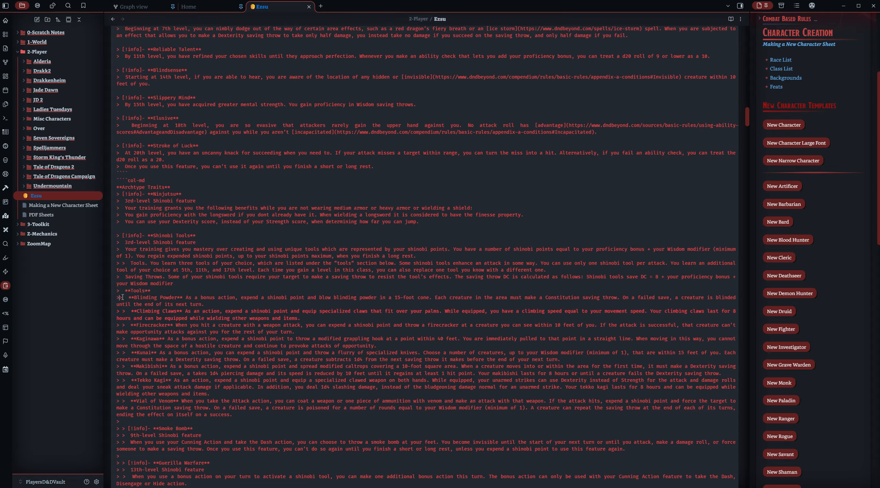
pyautogui.click(122, 311)
pyautogui.press('BackSpace')
pyautogui.press('BackSpace')
pyautogui.click(122, 325)
pyautogui.press('BackSpace')
pyautogui.press('BackSpace')
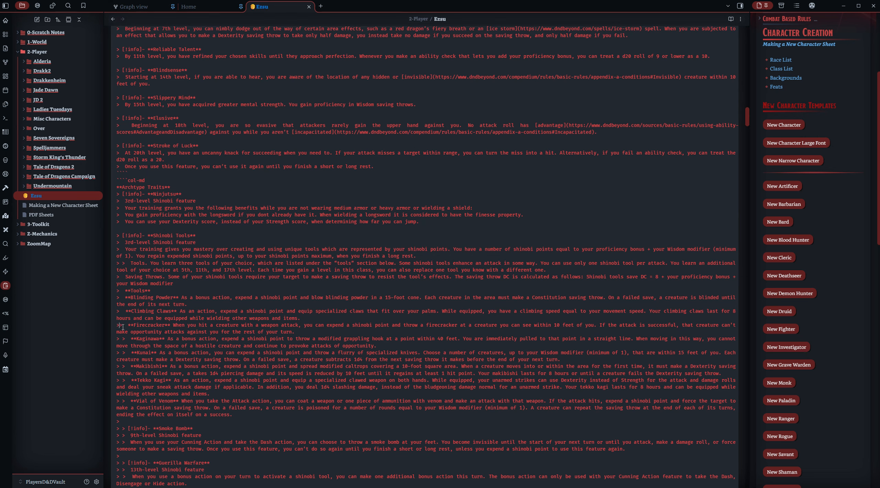
# Step: Remove the extra quote markers from the Kaginawa, Kunai, Makibishi, Tekko Kagi and Vial of Venom entries
pyautogui.click(122, 339)
pyautogui.press('BackSpace')
pyautogui.press('BackSpace')
pyautogui.click(123, 353)
pyautogui.press('BackSpace')
pyautogui.press('BackSpace')
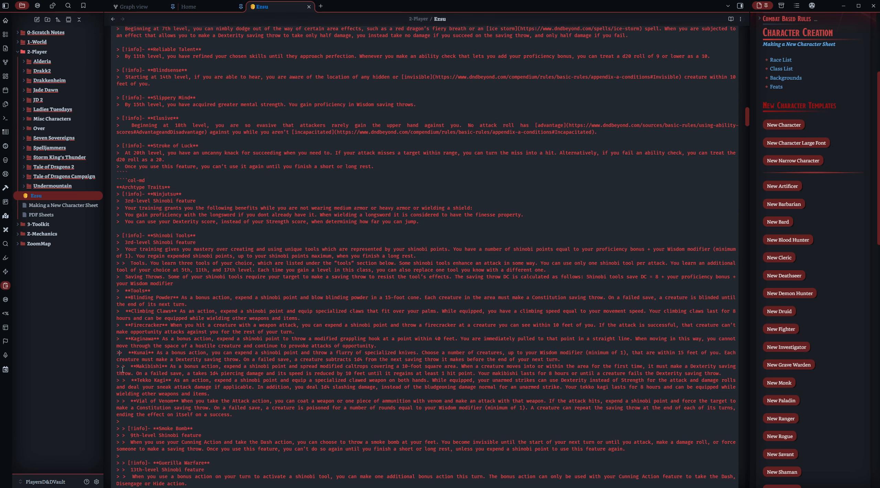
pyautogui.click(123, 366)
pyautogui.press('BackSpace')
pyautogui.press('BackSpace')
pyautogui.click(122, 380)
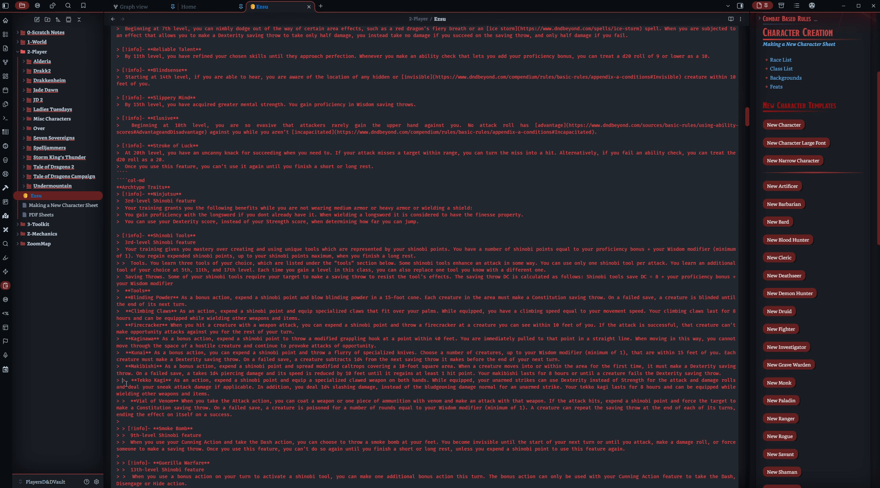
pyautogui.press('BackSpace')
pyautogui.press('BackSpace')
pyautogui.press('BackSpace')
pyautogui.press('BackSpace')
# Step: Clear the separator line above Smoke Bomb and remove the extra quote markers from its heading, feature level and description
pyautogui.click(154, 417)
pyautogui.press('BackSpace')
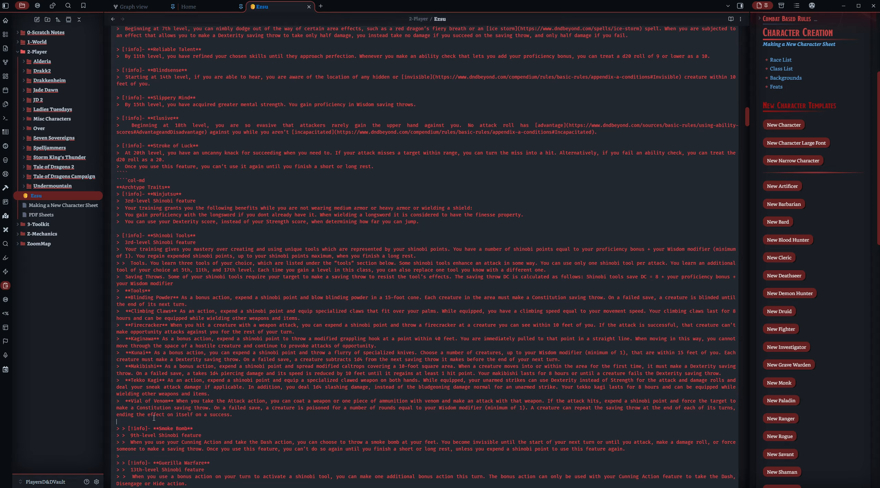
pyautogui.press('BackSpace')
pyautogui.press('BackSpace')
pyautogui.click(122, 435)
pyautogui.press('BackSpace')
pyautogui.press('BackSpace')
pyautogui.click(124, 443)
pyautogui.press('BackSpace')
pyautogui.press('BackSpace')
# Step: Remove the extra quote markers from the Guerilla Warfare heading, feature level and description, and clear the separator lines around the callout
pyautogui.scroll(-3, 132, 413)
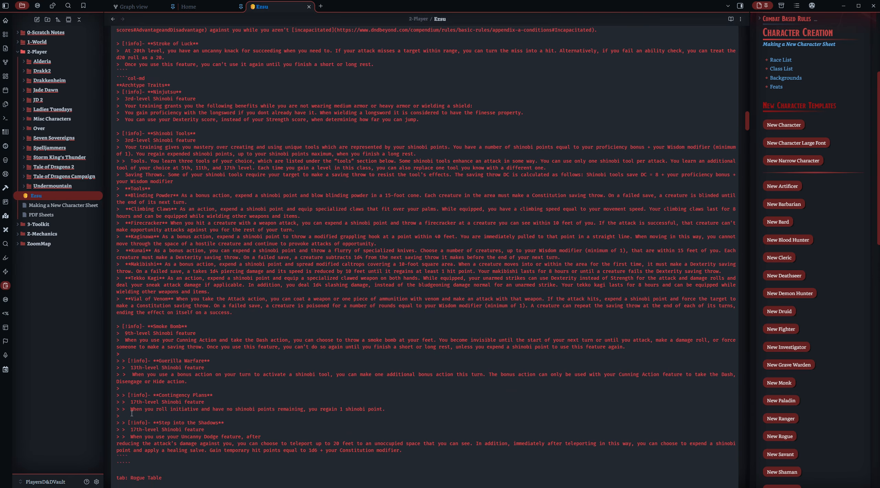
pyautogui.click(126, 359)
pyautogui.press('BackSpace')
pyautogui.press('BackSpace')
pyautogui.click(123, 367)
pyautogui.press('BackSpace')
pyautogui.press('BackSpace')
pyautogui.click(124, 375)
pyautogui.press('BackSpace')
pyautogui.press('BackSpace')
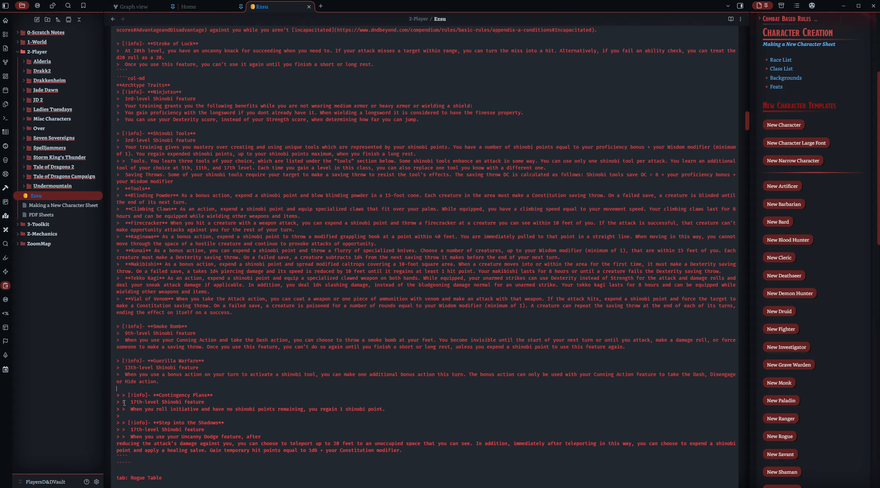
# Step: Remove the extra quote markers from the Contingency Plans heading, feature level and description lines
pyautogui.press('Down')
pyautogui.press('Delete')
pyautogui.press('Delete')
pyautogui.press('Down')
pyautogui.press('Delete')
pyautogui.press('Delete')
pyautogui.press('Down')
pyautogui.press('Delete')
pyautogui.press('Delete')
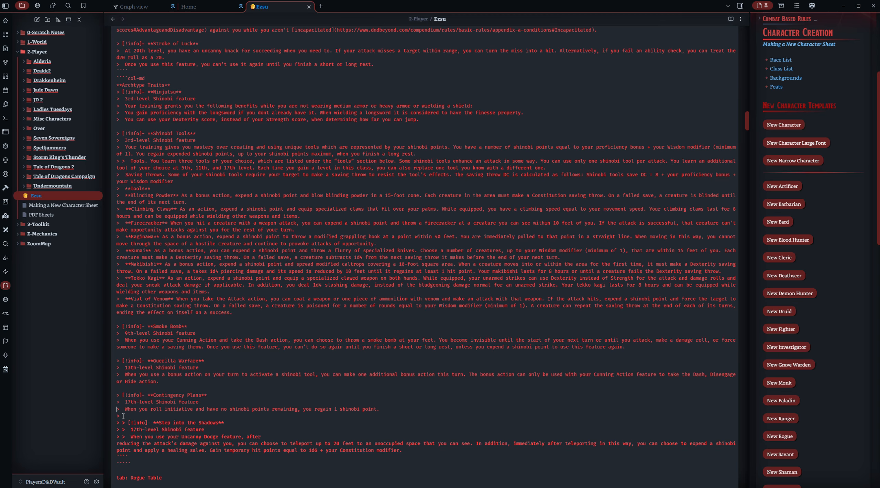
# Step: Check the rendered Rogue Traits tab, expand and collapse the Shinobi Tools callout, and reopen the Feats and Traits source
pyautogui.scroll(-3, 182, 395)
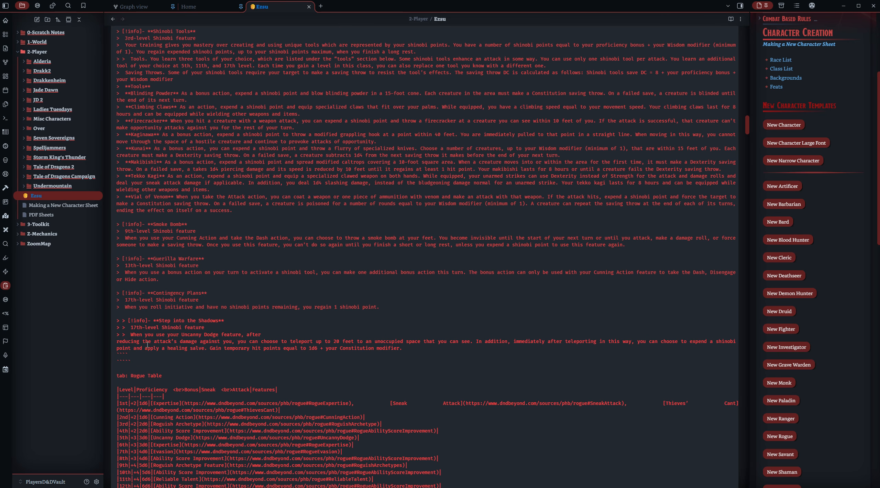
pyautogui.scroll(12, 150, 344)
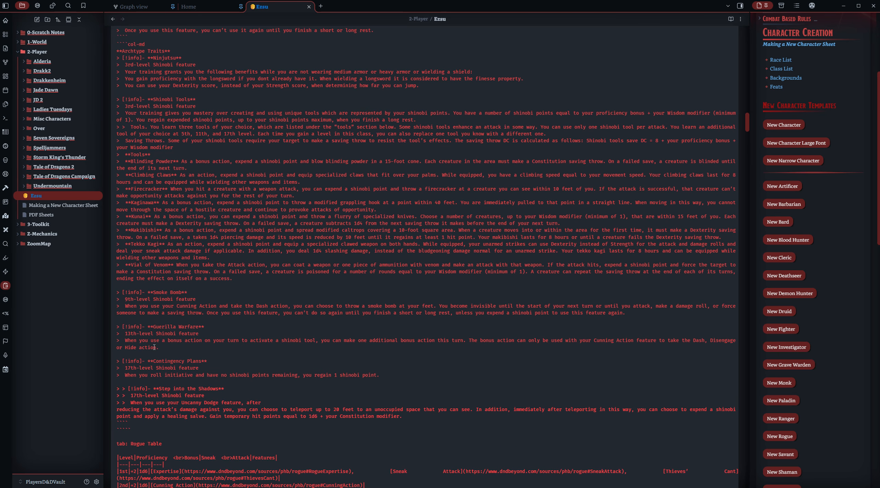
pyautogui.scroll(13, 155, 348)
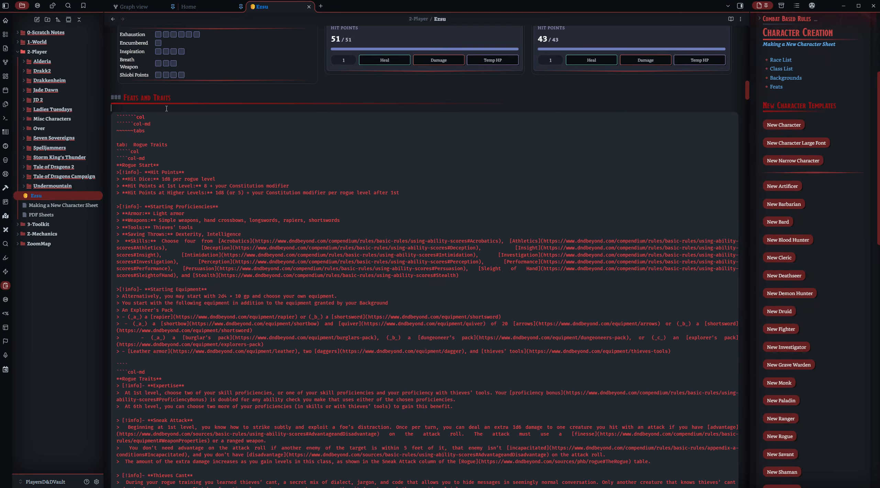
pyautogui.scroll(-10, 248, 224)
pyautogui.scroll(-5, 249, 224)
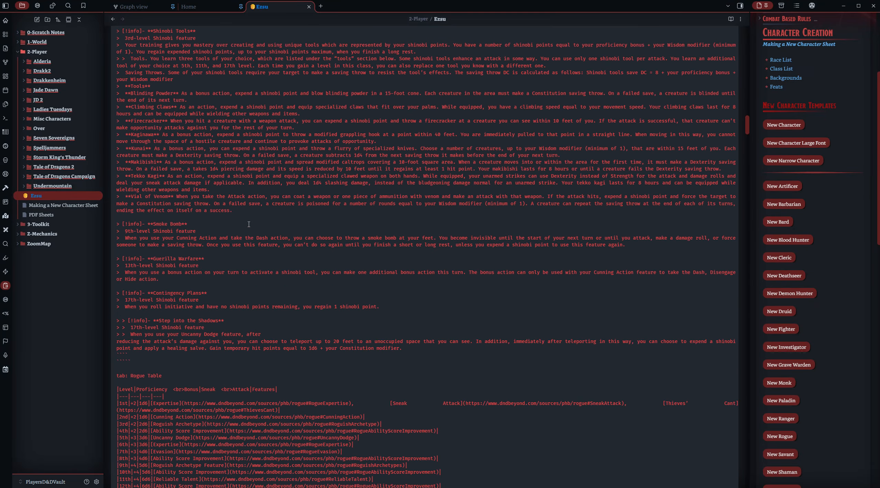
pyautogui.scroll(6, 249, 224)
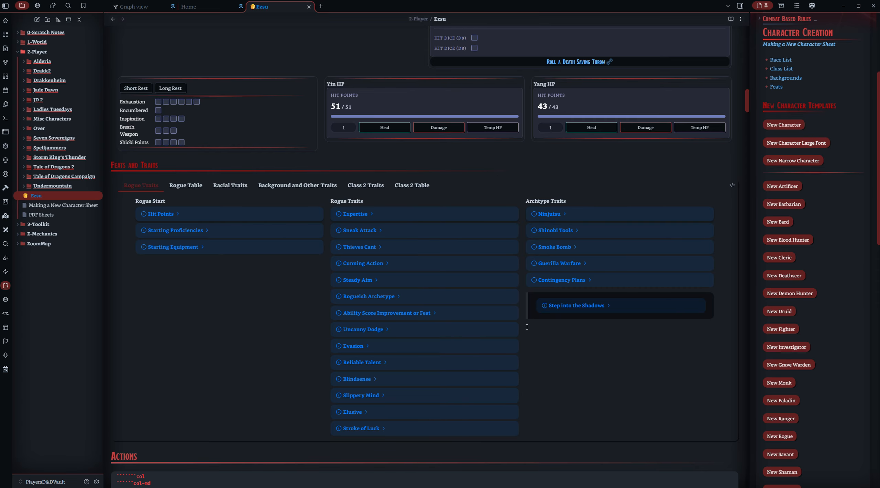
pyautogui.click(575, 247)
pyautogui.click(574, 247)
pyautogui.click(731, 185)
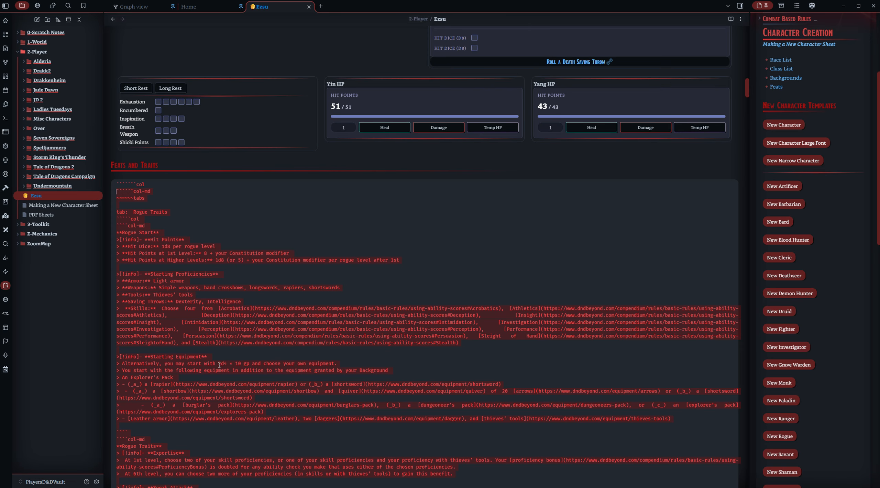
# Step: Remove the extra quote marker from the Tools paragraph of the Shinobi Tools callout
pyautogui.scroll(-5, 206, 352)
pyautogui.scroll(-10, 205, 352)
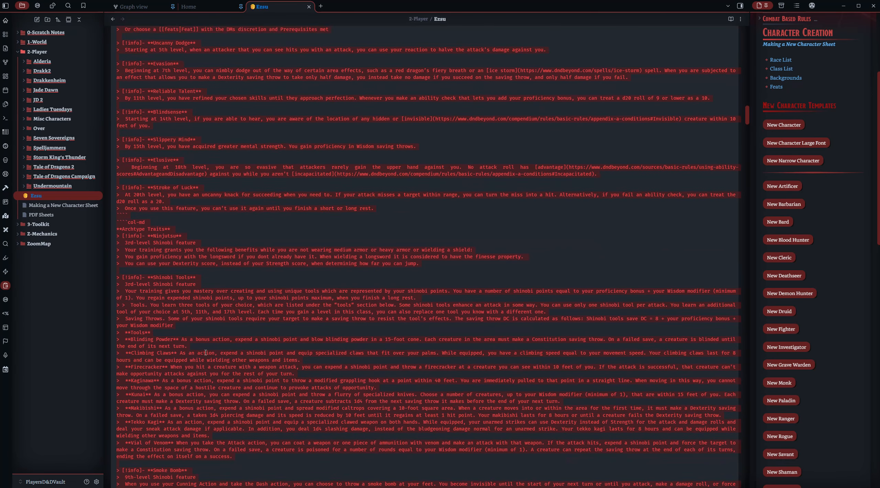
pyautogui.scroll(-5, 148, 303)
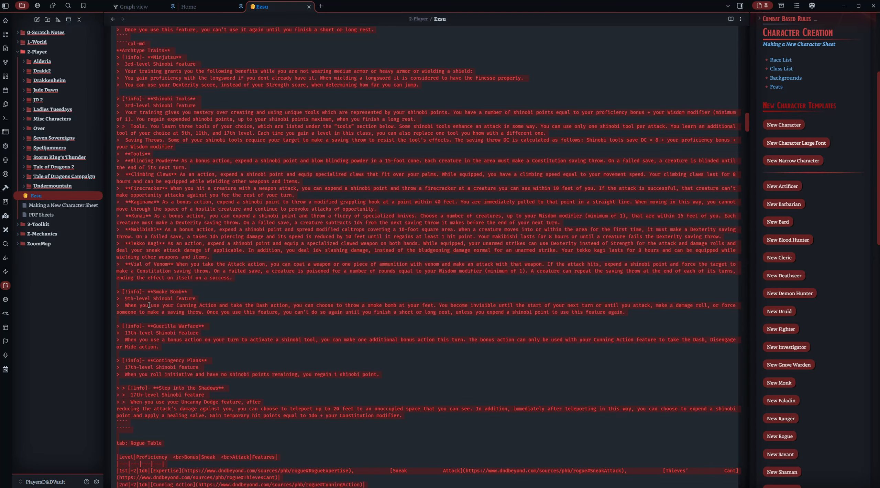
pyautogui.press('BackSpace')
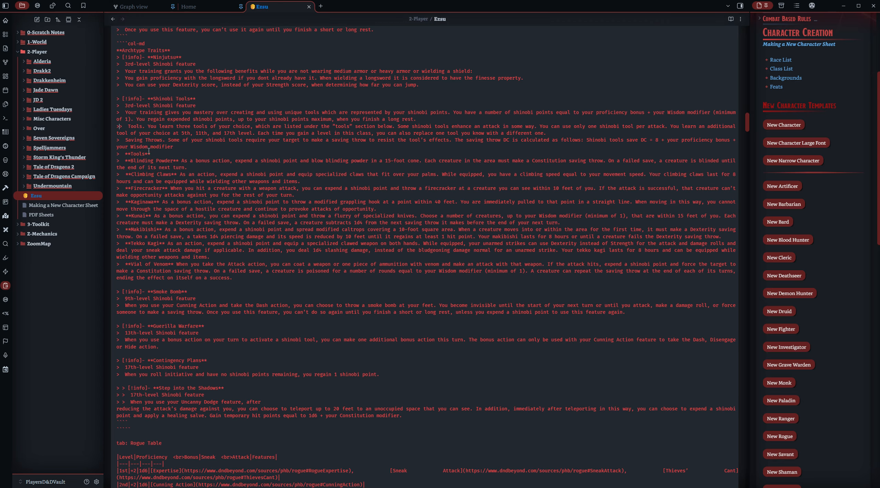
pyautogui.press('BackSpace')
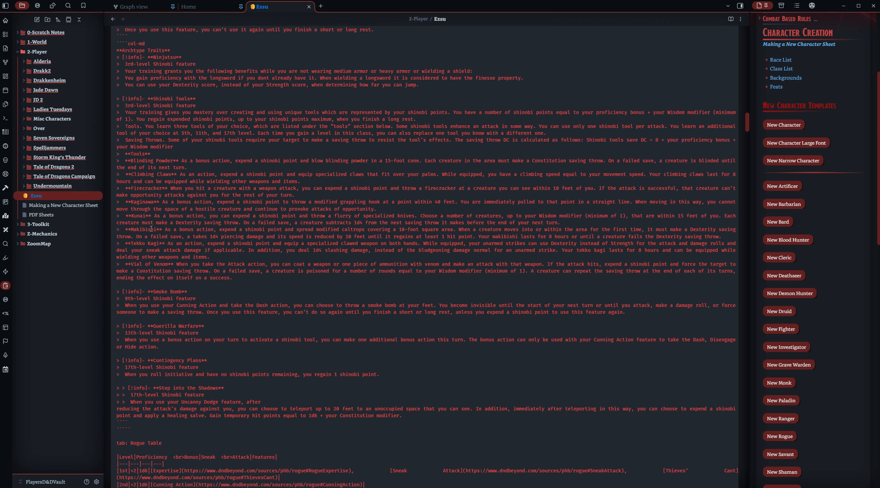
# Step: Remove the extra quote markers from the Step into the Shadows heading, feature level and description lines
pyautogui.click(124, 387)
pyautogui.press('BackSpace')
pyautogui.press('BackSpace')
pyautogui.click(125, 395)
pyautogui.press('BackSpace')
pyautogui.press('BackSpace')
pyautogui.click(122, 401)
pyautogui.press('BackSpace')
pyautogui.press('BackSpace')
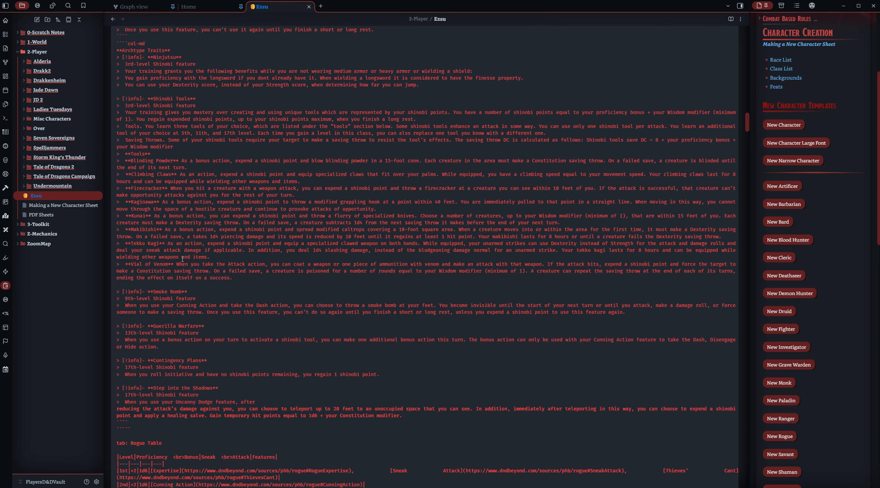
# Step: Review the Rogue Traits source, and check the expanded Shinobi Tools callout in the rendered Rogue Traits tab
pyautogui.scroll(1, 182, 258)
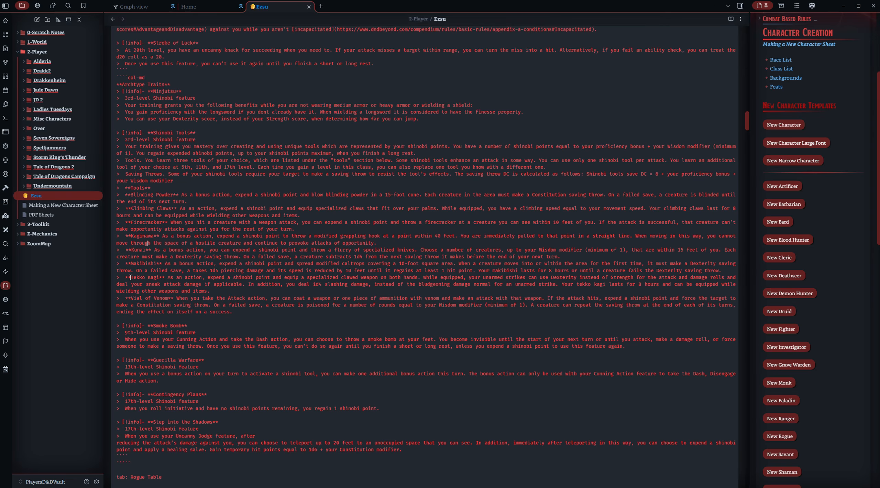
pyautogui.scroll(10, 185, 229)
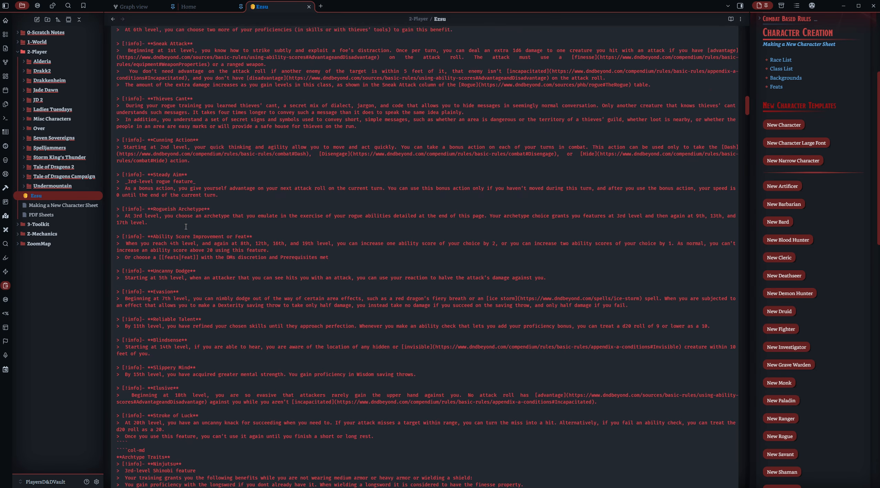
pyautogui.scroll(9, 191, 97)
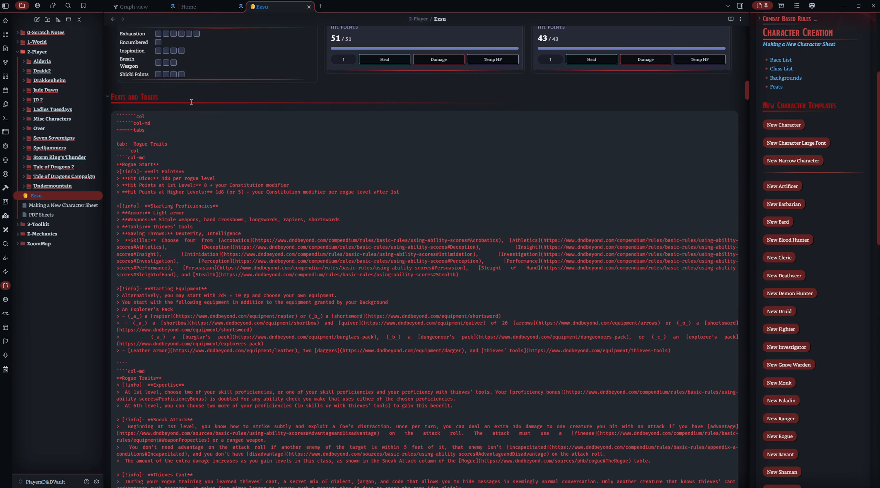
pyautogui.scroll(-19, 191, 107)
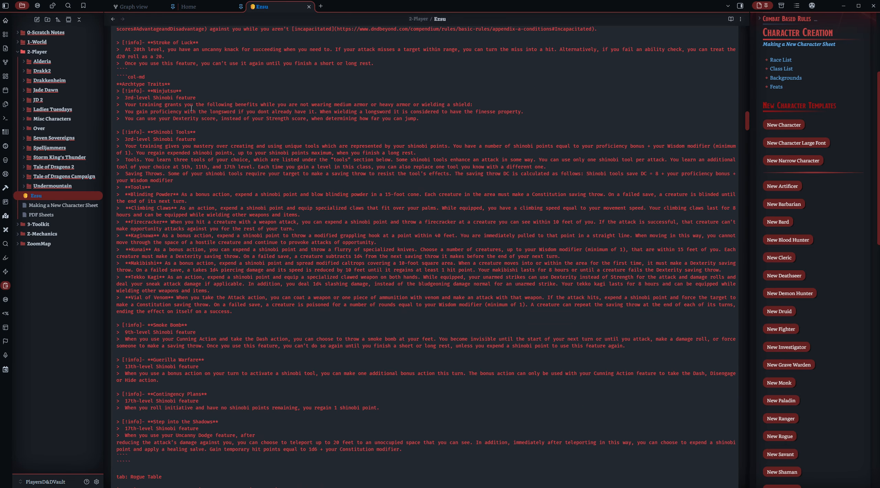
pyautogui.scroll(10, 191, 108)
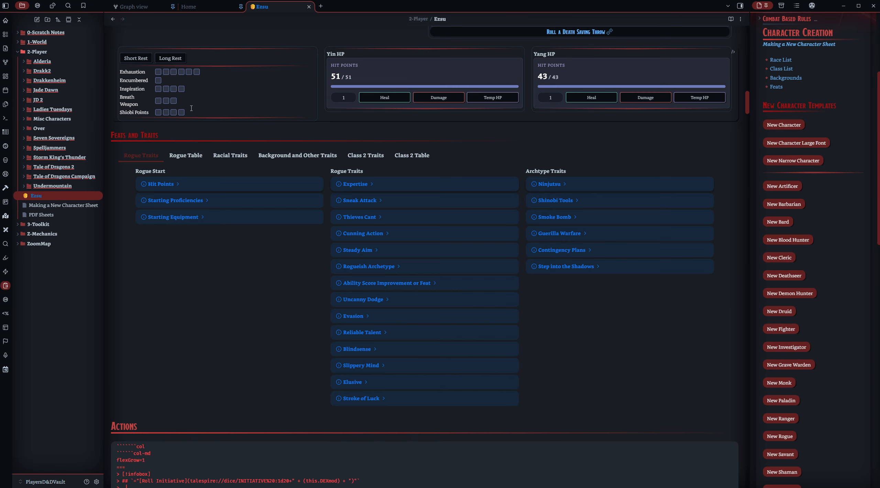
pyautogui.click(578, 204)
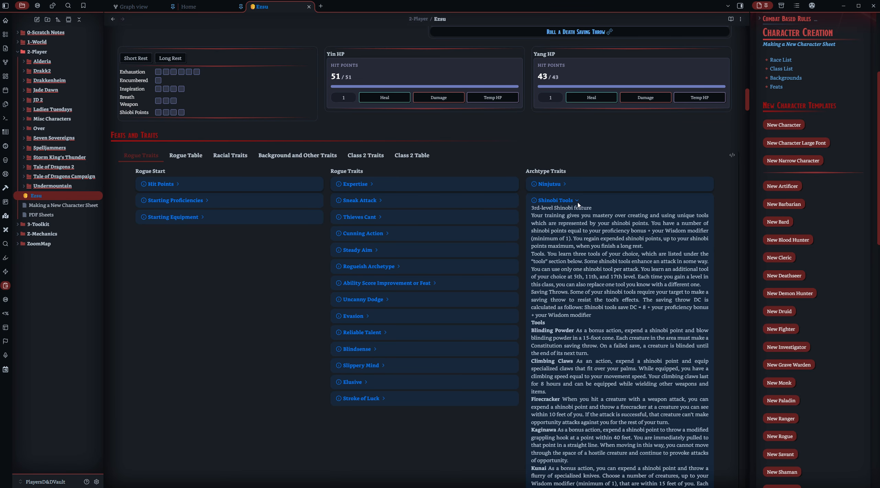
pyautogui.scroll(-3, 578, 205)
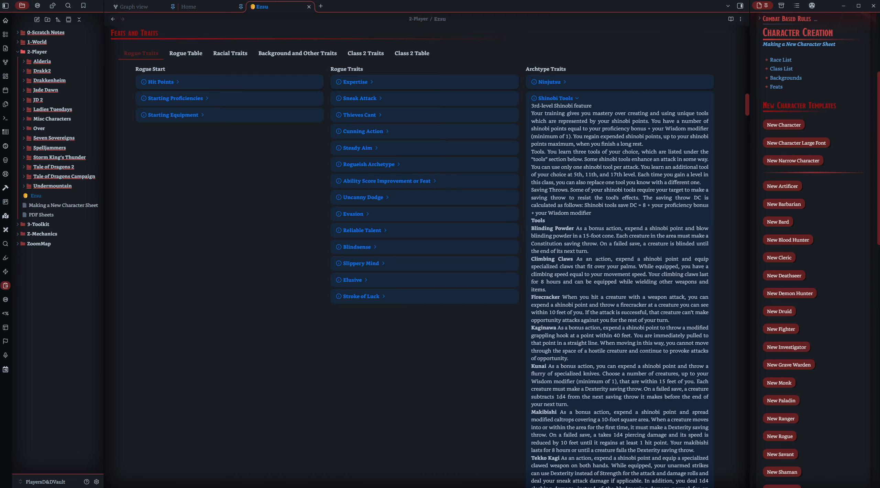
# Step: Replace the Background Trait example feat in the block's source with the Past Influence, Seducer's Wiles, Jaded and Mobile callouts
pyautogui.click(732, 54)
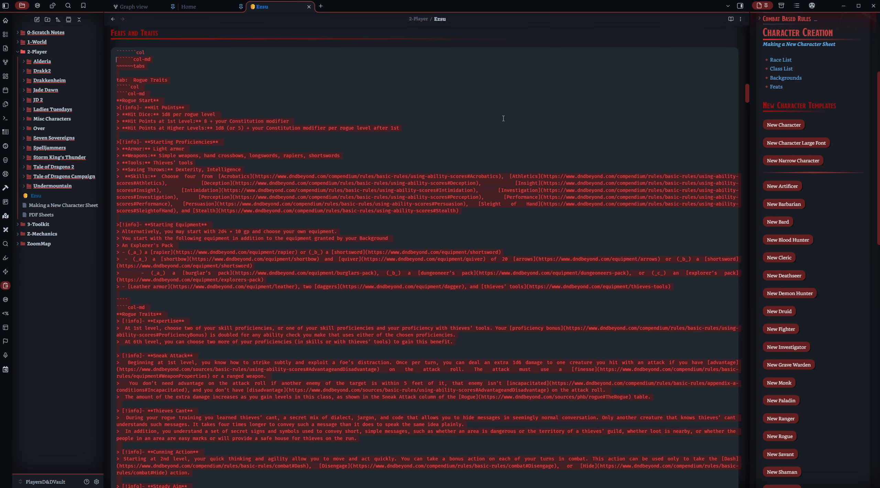
pyautogui.scroll(-20, 356, 231)
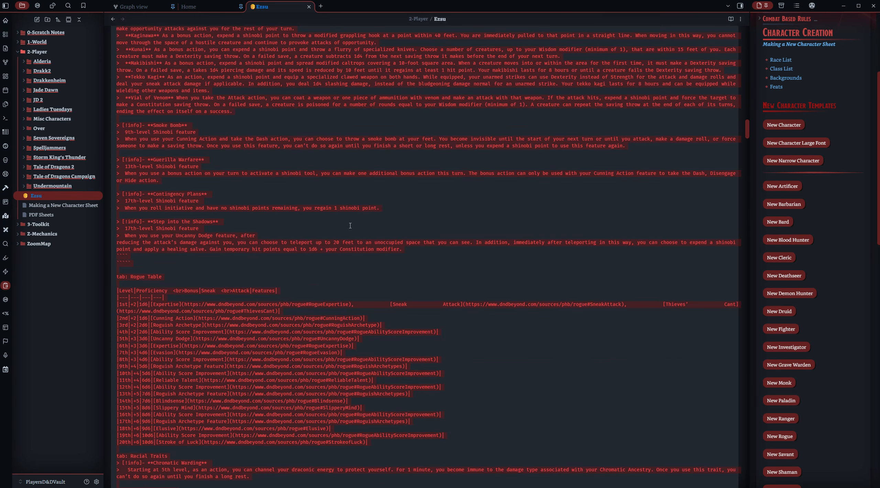
pyautogui.scroll(-5, 350, 226)
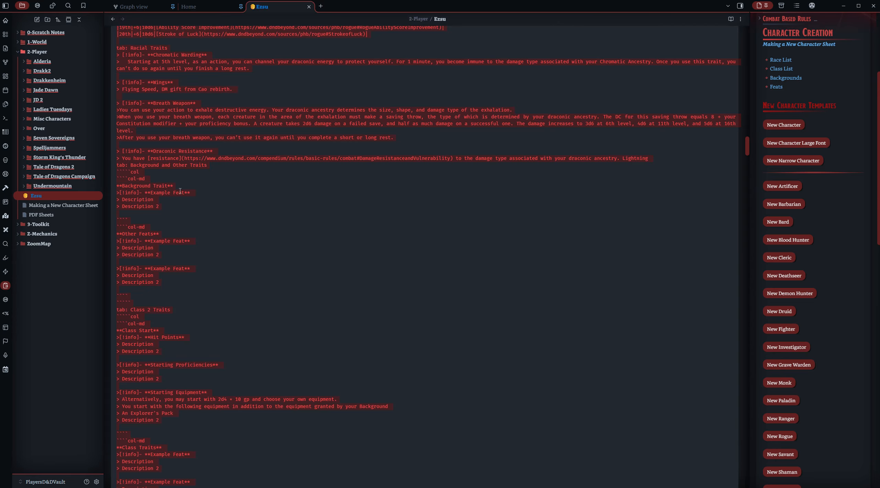
pyautogui.click(167, 207)
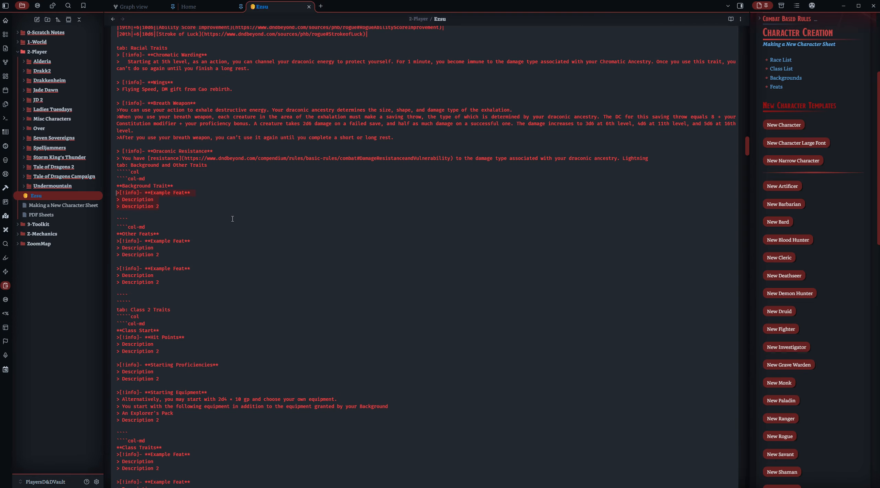
pyautogui.write("> [!info]- **Past Influence** > > Due to your history of work, you can obtain free lodging in brothels or inns where you have conducted business in the past. The owners of these establishments can recommend other locations where you may be able to obtain discounted lodging by dropping their name or offering your services during your stay. If you encounter past clients, you may be able to obtain resources or other aid from them. Depending on your relationship with any given client, this may be through blackmail or through seduction. > > > [!info]- **Seducer's Wiles** > >Your experiences with every creature have taught you to use your tempting looks and inviting attitude to bring anyone of either gender into your embrace. You can call upon a creature that can see and hear you and gain its attention without it suspecting something other than what you offer. > > > [!info]- **Jaded** > >During your work you've come across some truly twisted stuff, both peoples actions and the people themselves. Some of which you experiences much more closely then you'd have preferred. As such, precious little shocks you anymore. You tend to remain relatively calm and rational through events and scenes that leave others sick to their stomachs. > > > [!info]- **Mobile** > >Speedy and agile +10 speed with no opportunity attacks from someone I'm engaged with. Difficult terrain doesn't slow down a dash for me.")
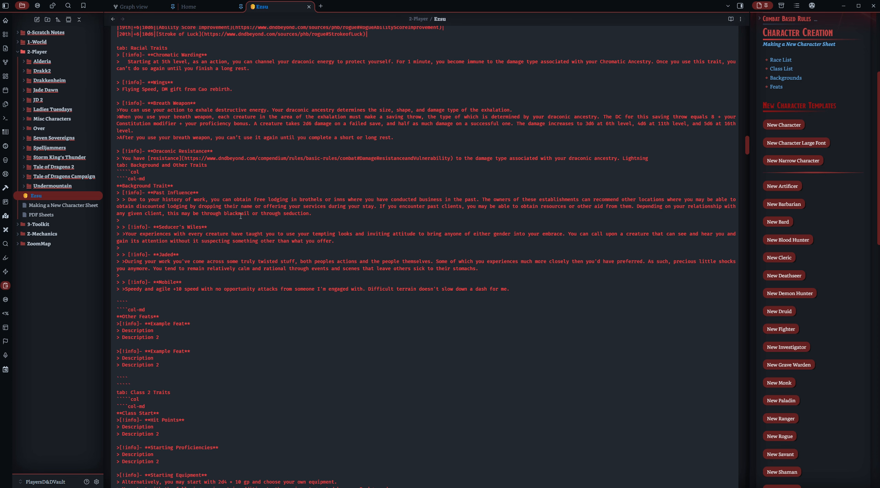
# Step: Remove the extra quote markers from the Past Influence and Seducer's Wiles callouts, and clear the separator lines following them
pyautogui.click(188, 228)
pyautogui.press('BackSpace')
pyautogui.press('BackSpace')
pyautogui.click(122, 221)
pyautogui.press('BackSpace')
pyautogui.click(122, 228)
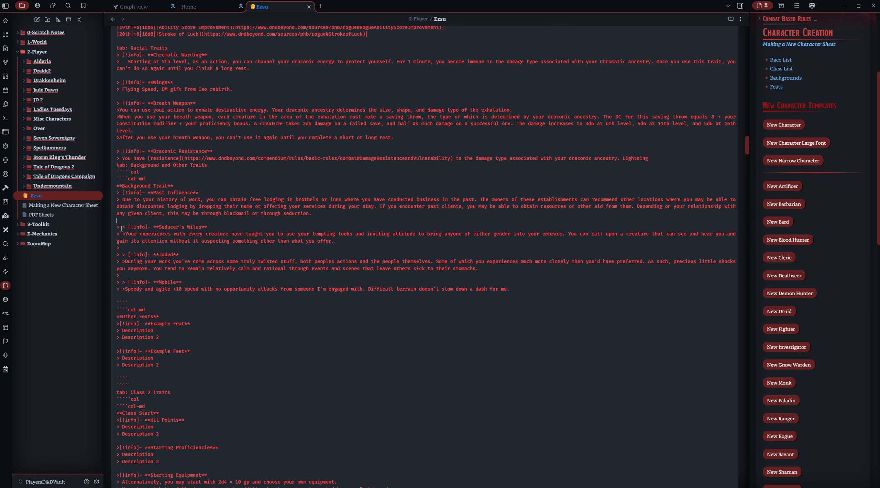
pyautogui.press('BackSpace')
pyautogui.press('BackSpace')
pyautogui.click(124, 234)
pyautogui.press('BackSpace')
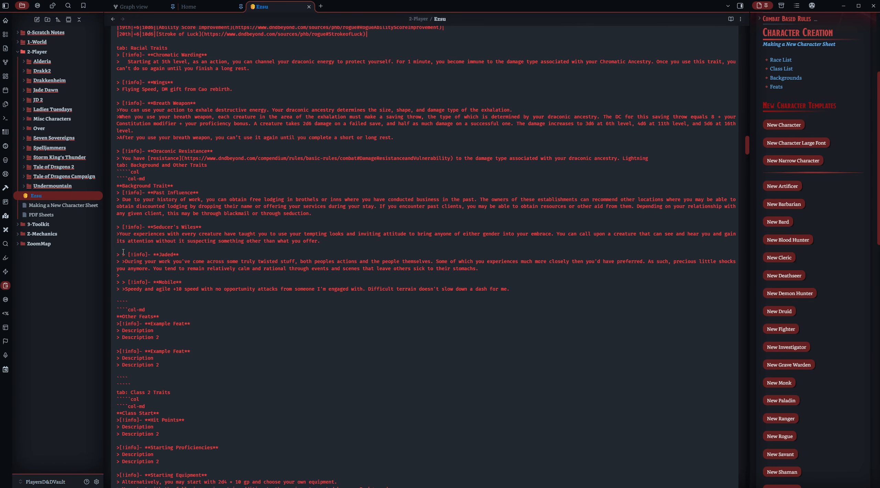
# Step: Remove the extra quote markers from the Jaded heading and description
pyautogui.click(123, 253)
pyautogui.press('BackSpace')
pyautogui.press('BackSpace')
pyautogui.click(123, 261)
pyautogui.press('BackSpace')
pyautogui.press('BackSpace')
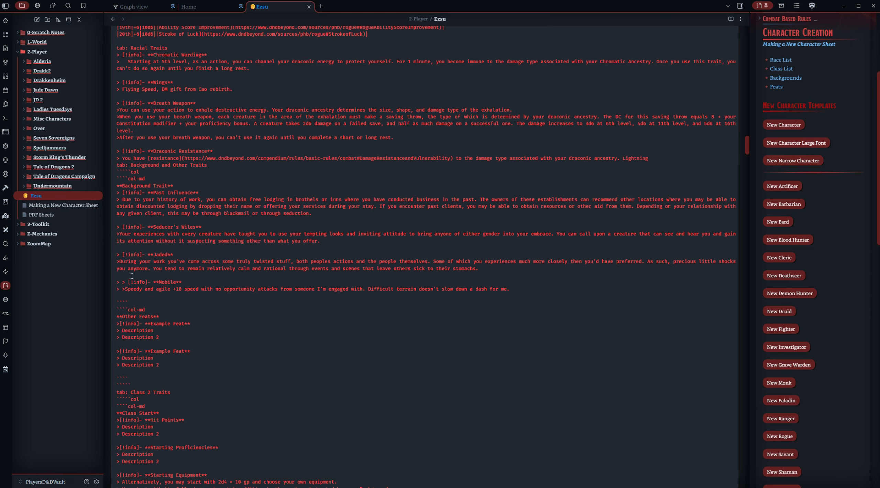
# Step: Clear the separator above Mobile, remove the callout's extra quote markers, and move it directly under the Other Feats heading
pyautogui.click(132, 276)
pyautogui.click(122, 282)
pyautogui.press('BackSpace')
pyautogui.press('BackSpace')
pyautogui.click(123, 289)
pyautogui.press('BackSpace')
pyautogui.press('BackSpace')
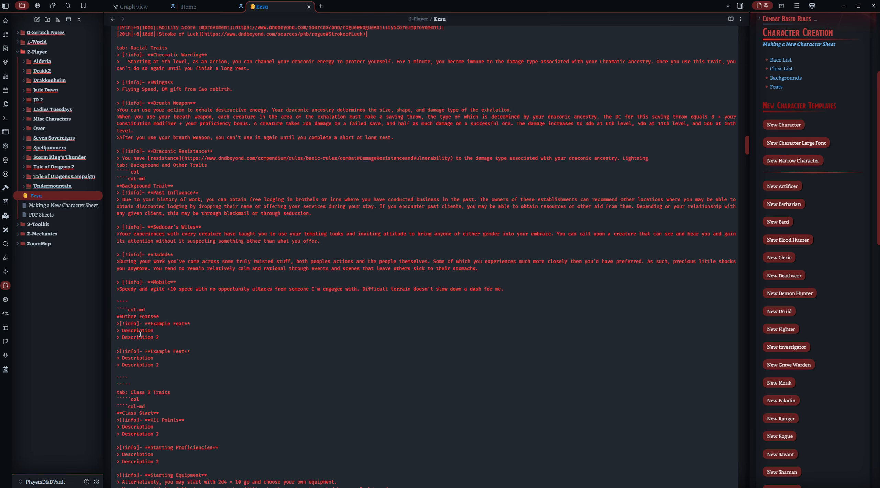
pyautogui.click(120, 296)
pyautogui.moveTo(121, 291); pyautogui.dragTo(224, 323)
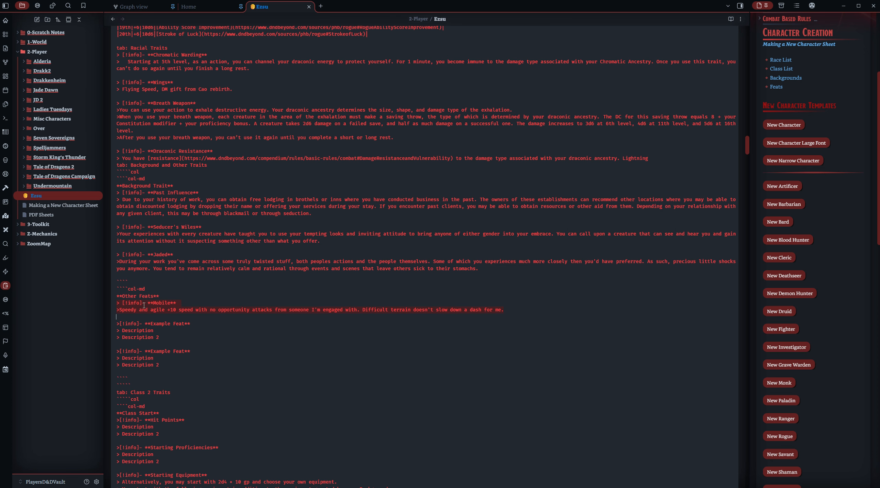
# Step: Try moving the Mobile callout below the first example feat in Other Feats, and undo that move
pyautogui.moveTo(144, 304); pyautogui.dragTo(148, 307)
pyautogui.moveTo(170, 339); pyautogui.dragTo(170, 339)
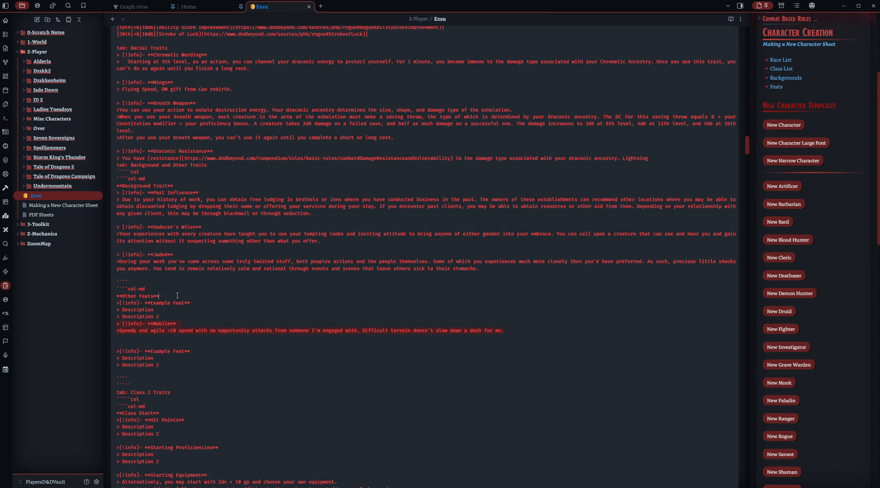
pyautogui.hotkey('ctrl', 'z')
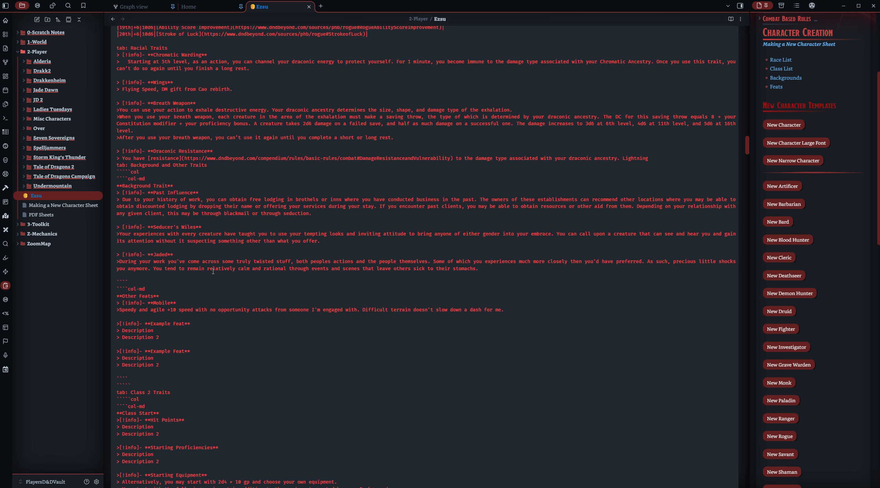
# Step: Return to the rendered Feats and Traits block and check its Rogue Traits tab columns
pyautogui.scroll(15, 213, 271)
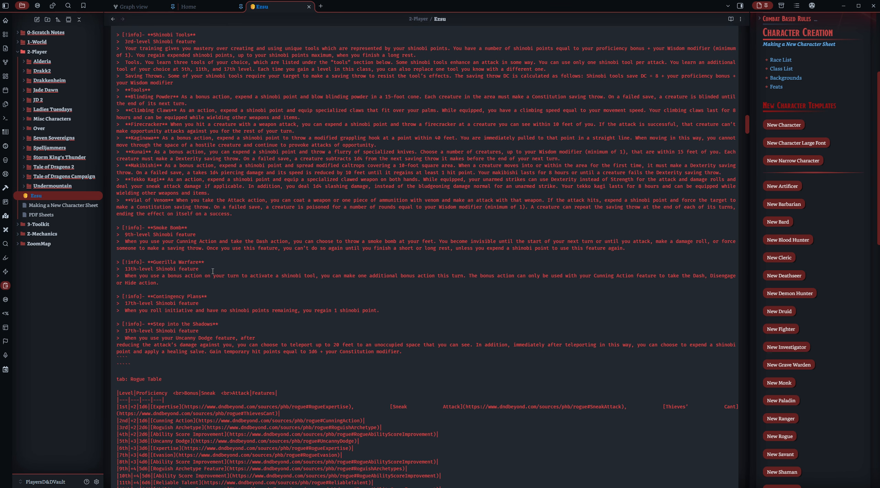
pyautogui.scroll(15, 213, 271)
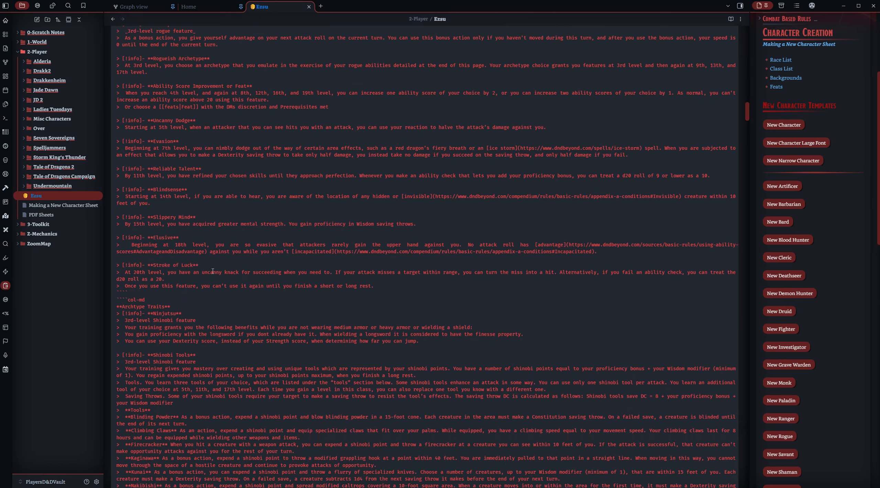
pyautogui.scroll(5, 213, 271)
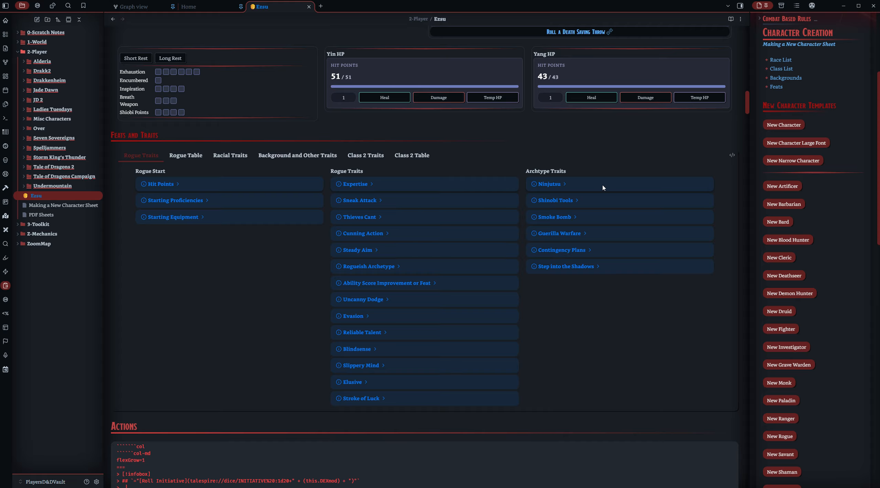
# Step: Review the Feats and Traits source, examining its column and tab fences and the Rogue, Racial and Background sections
pyautogui.click(730, 156)
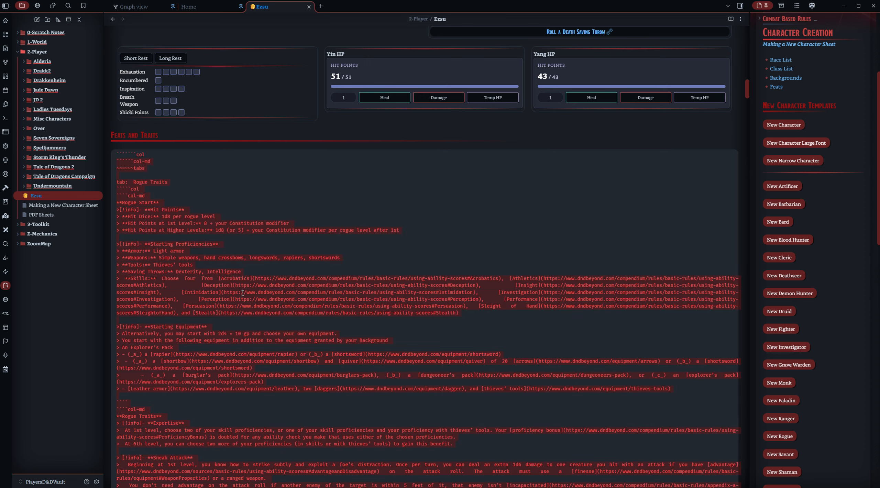
pyautogui.click(149, 162)
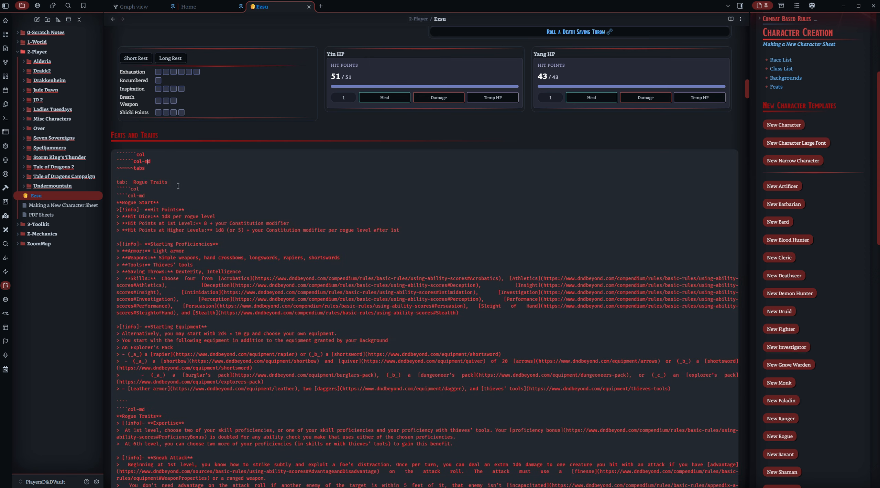
pyautogui.click(148, 196)
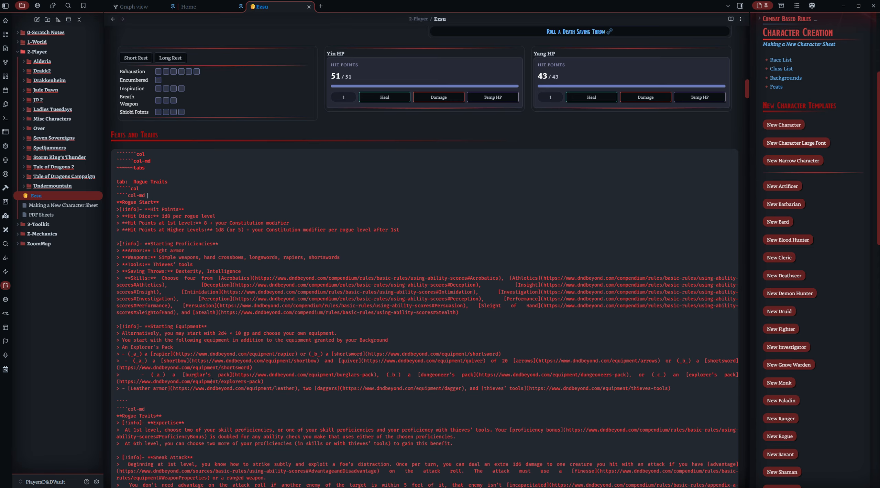
pyautogui.scroll(-5, 212, 382)
pyautogui.scroll(-20, 211, 381)
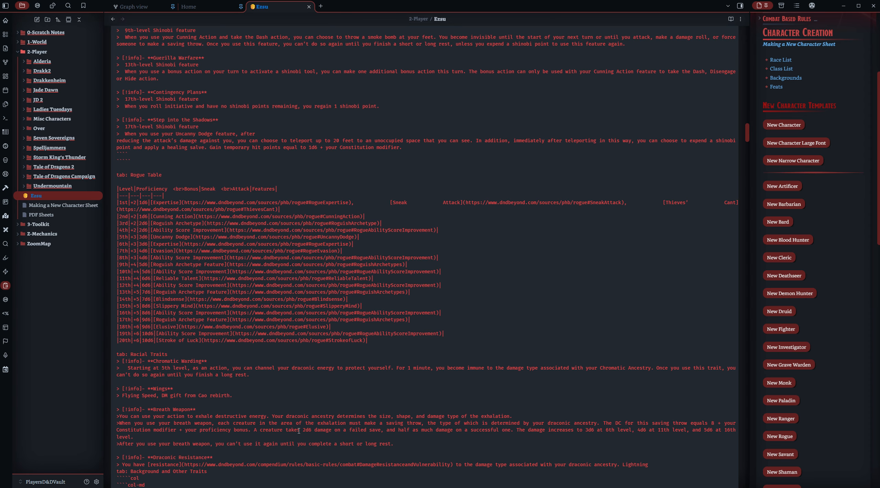
pyautogui.scroll(-3, 298, 431)
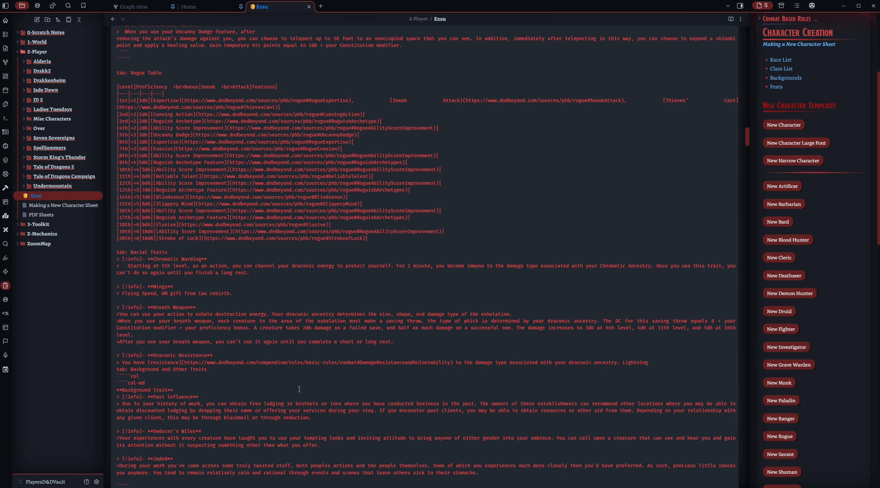
pyautogui.scroll(20, 299, 389)
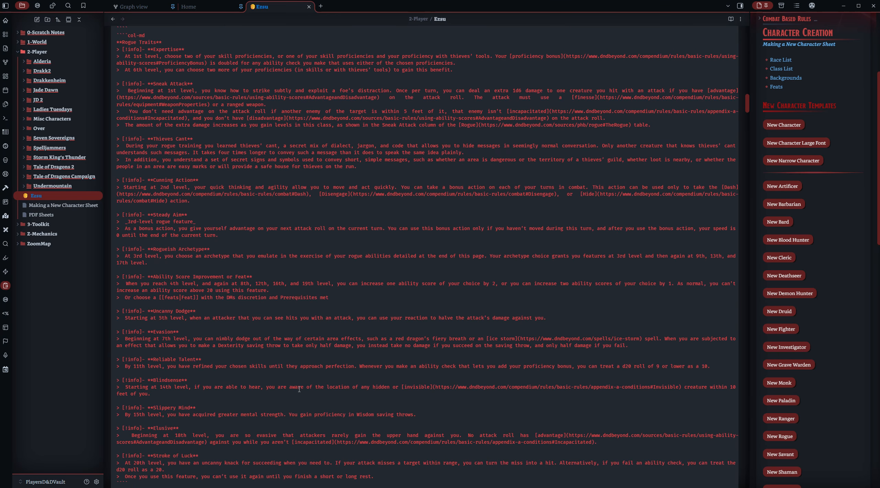
pyautogui.scroll(12, 299, 389)
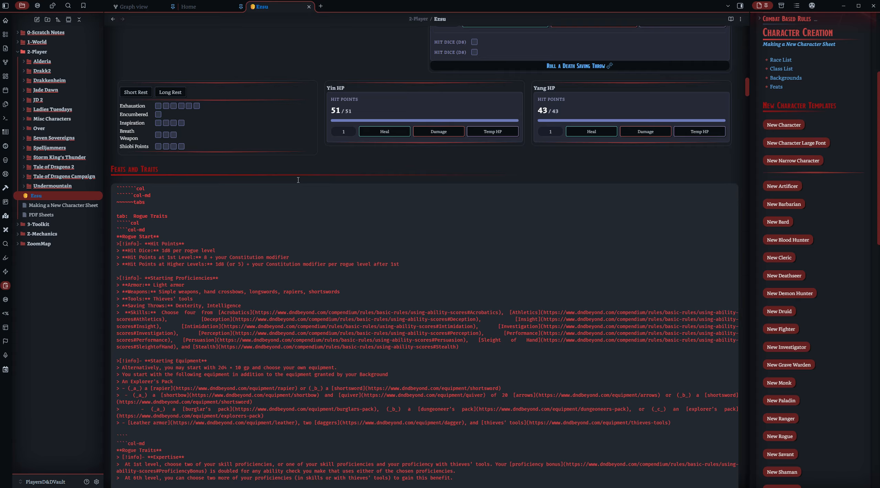
pyautogui.scroll(-20, 297, 180)
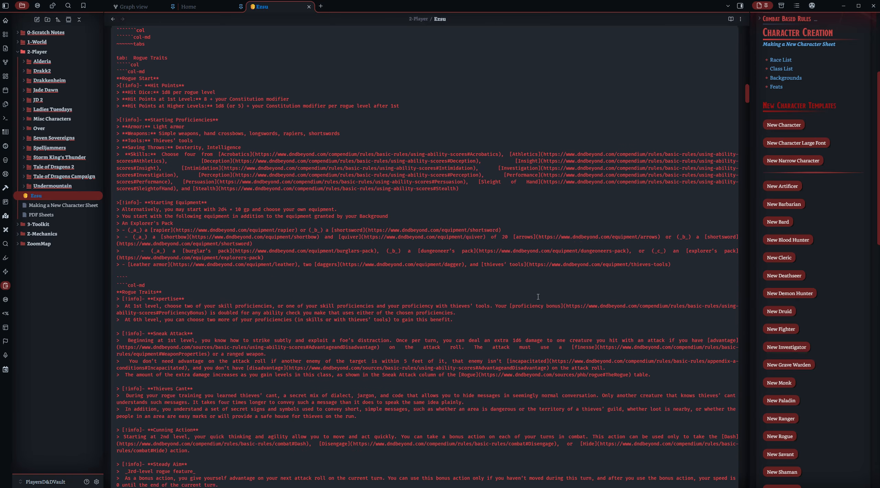
pyautogui.scroll(-5, 538, 297)
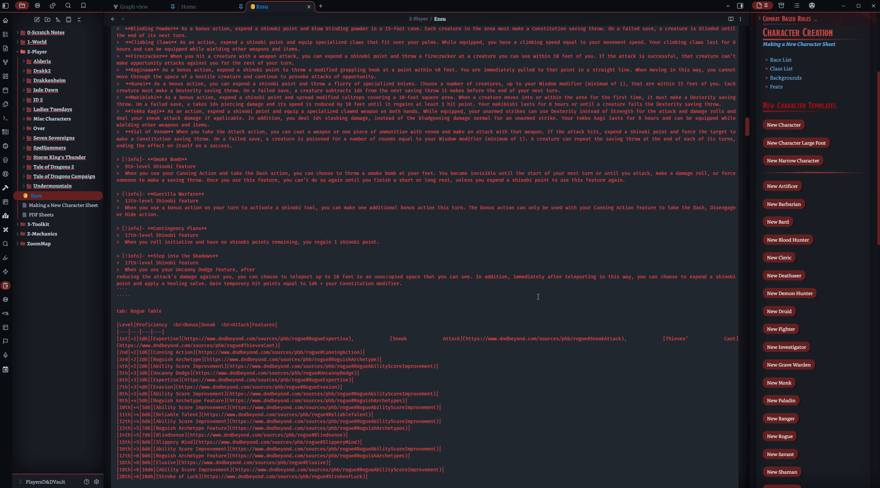
pyautogui.scroll(20, 537, 297)
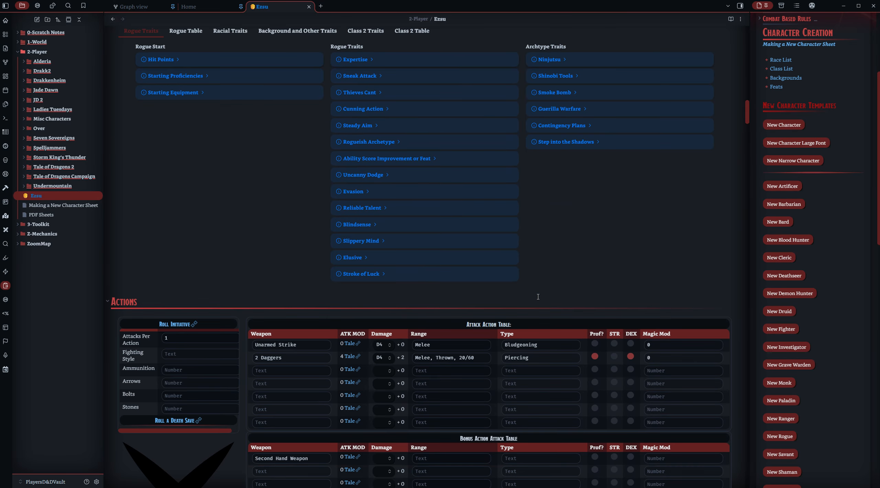